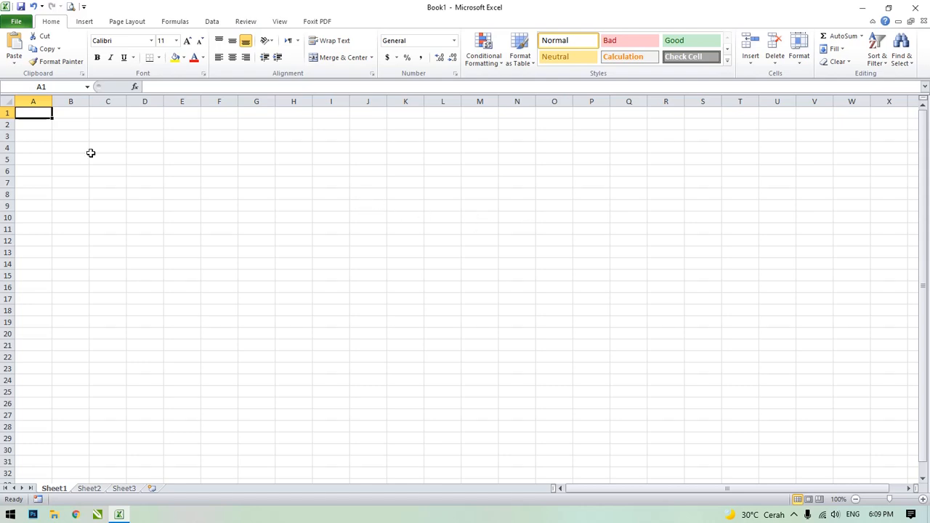
{"action": "left_click", "coordinate": [258, 197]}
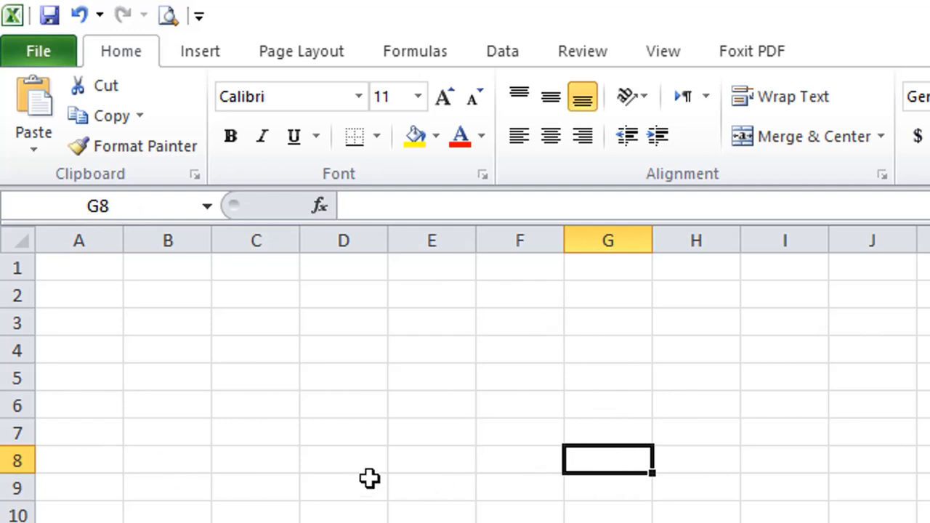
{"action": "left_click", "coordinate": [236, 375]}
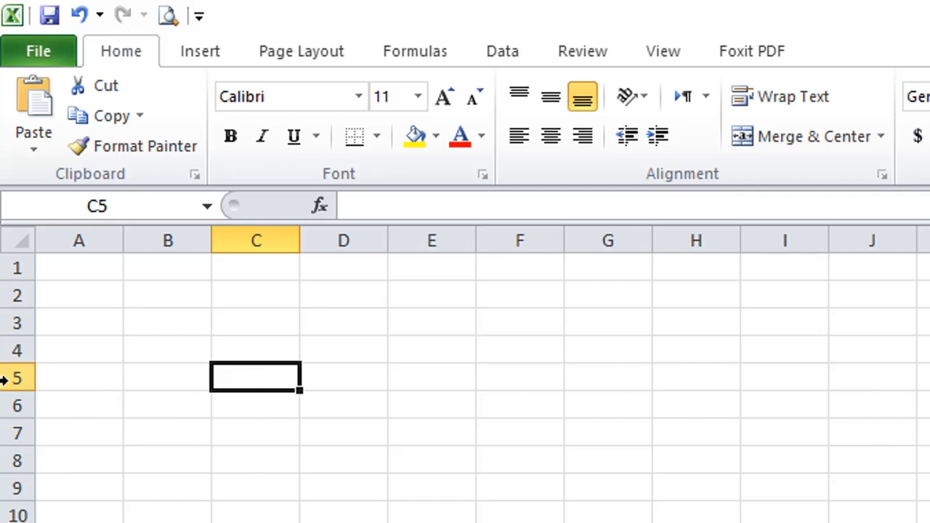
{"action": "left_click", "coordinate": [557, 469]}
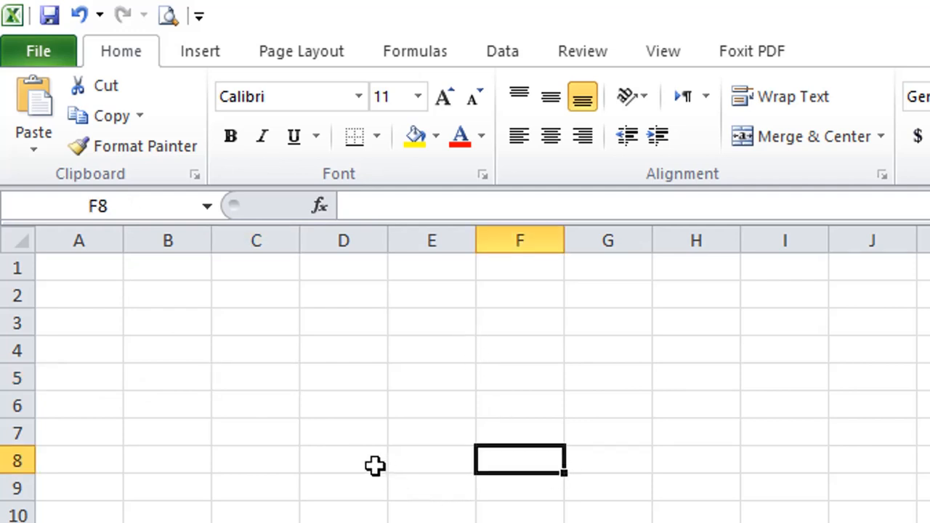
- Enter the title DATA SISWA PAHAM KOMPUTER in cell A1
{"action": "left_click", "coordinate": [96, 268]}
{"action": "type", "text": "DATA SISWA PAHAM KOMPUTER"}
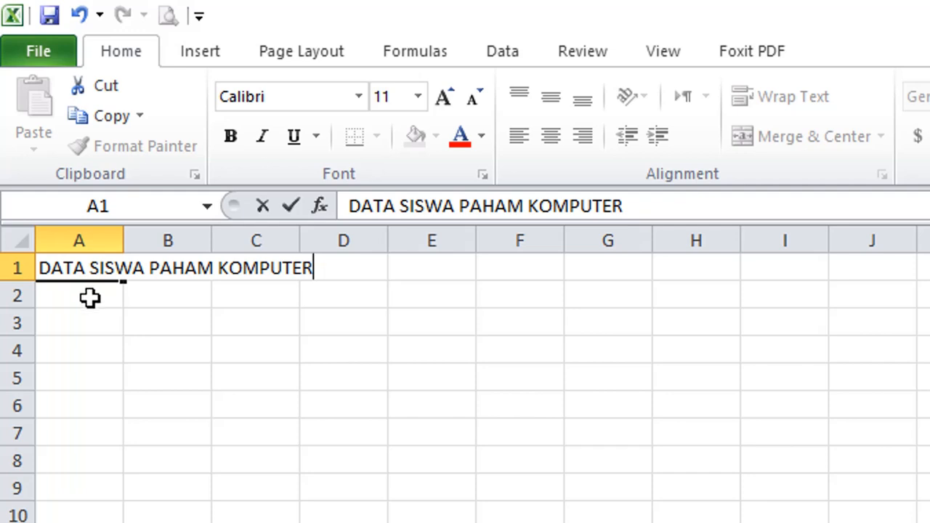
{"action": "left_click", "coordinate": [60, 292]}
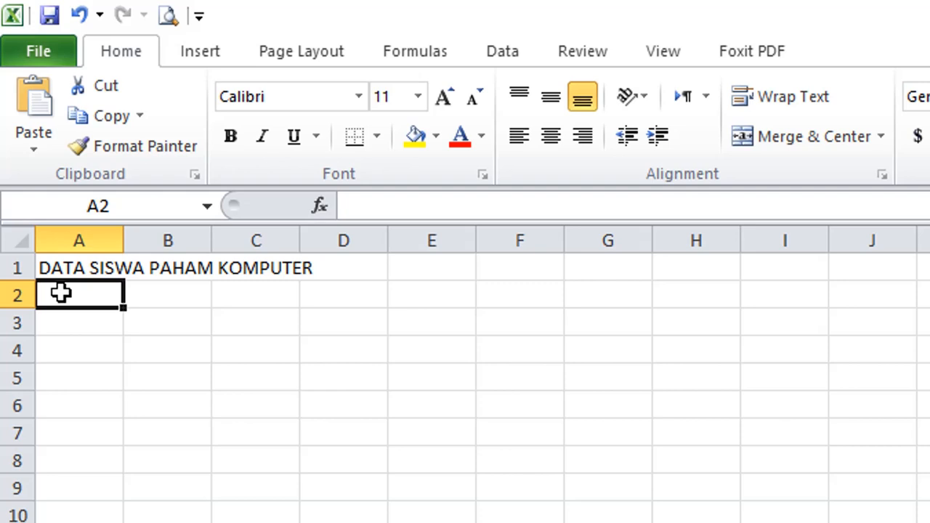
- Fill cells A2 to E2 with the column headers NO, NAMA, KELAS, ALAMAT and NILAI
{"action": "type", "text": "NO"}
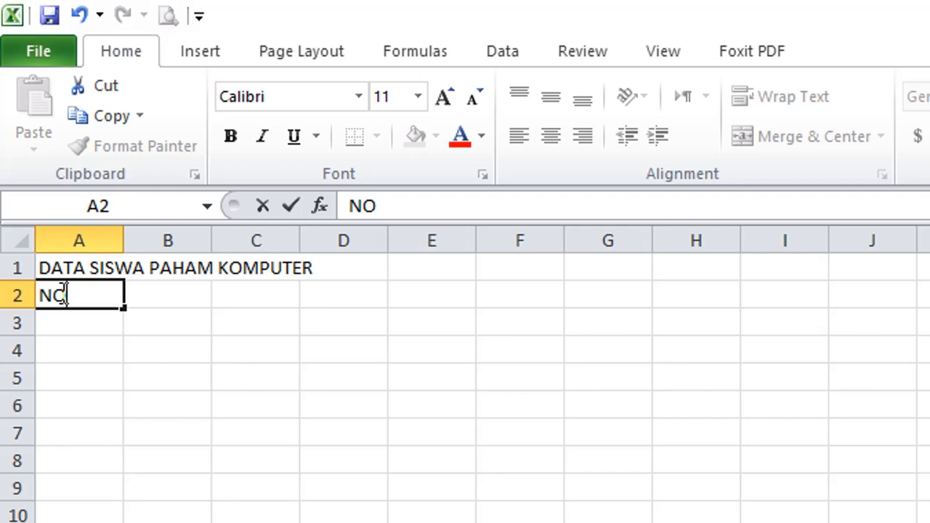
{"action": "key", "text": "Tab"}
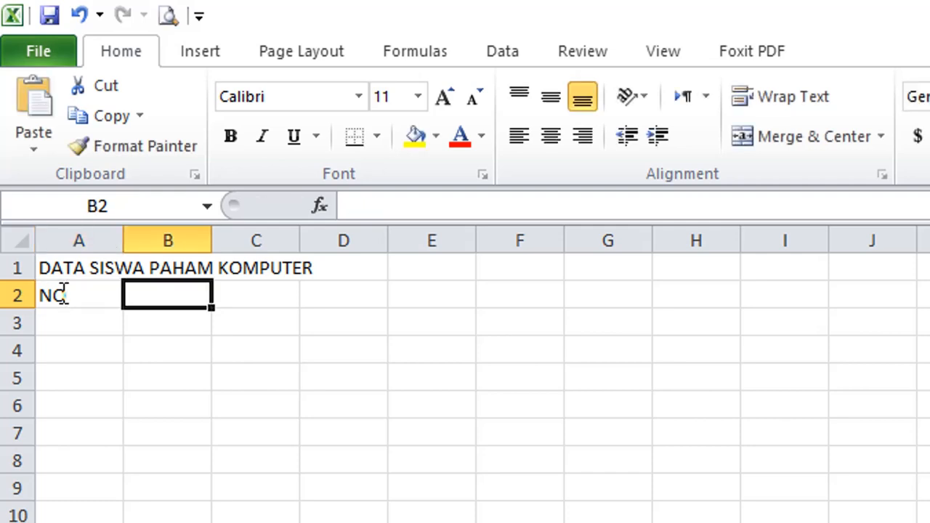
{"action": "type", "text": "NAMA"}
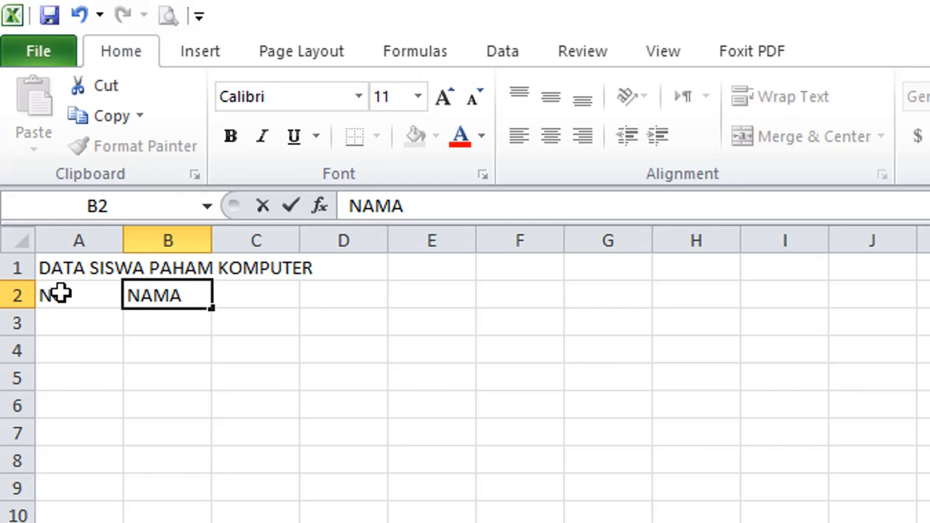
{"action": "key", "text": "Tab"}
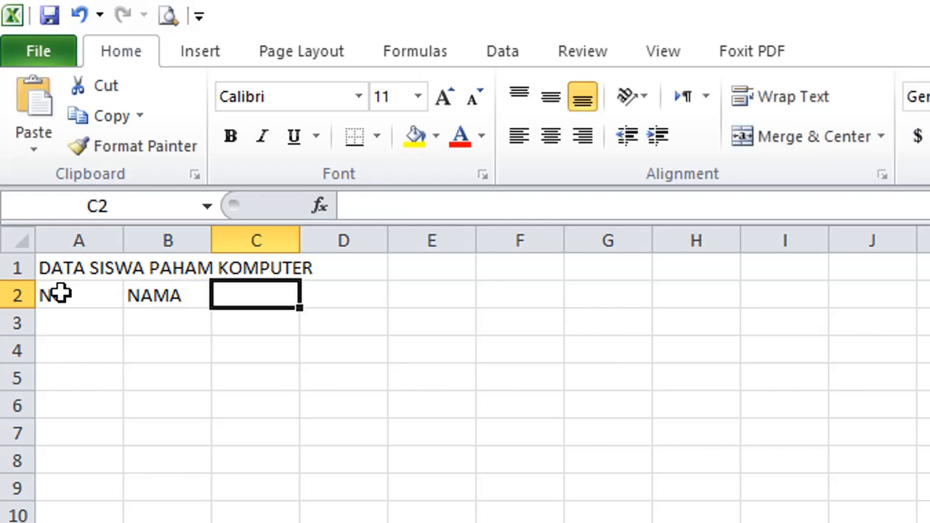
{"action": "type", "text": "KELAS"}
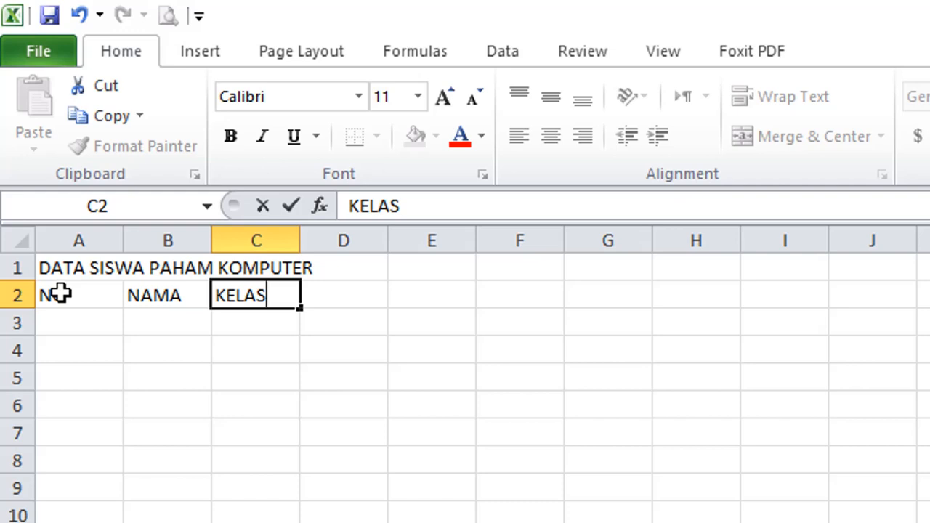
{"action": "key", "text": "Tab"}
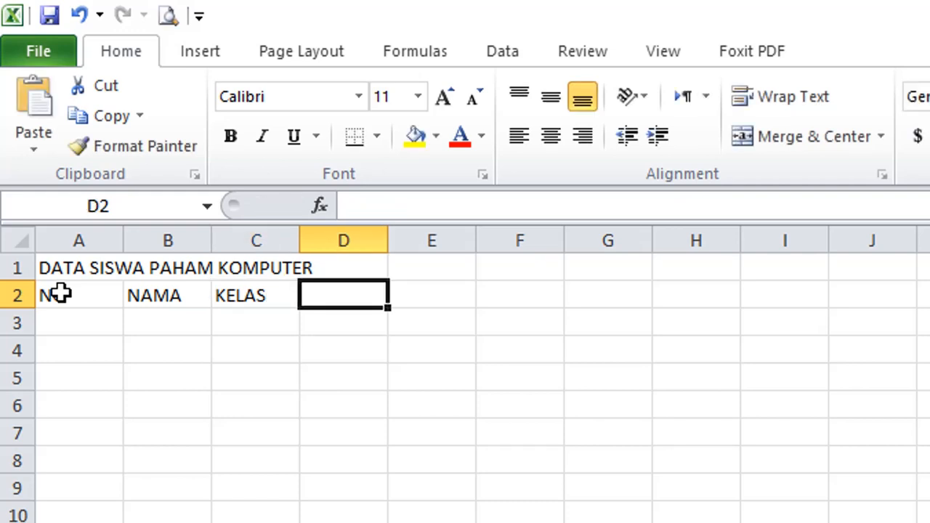
{"action": "type", "text": "ALAMAT"}
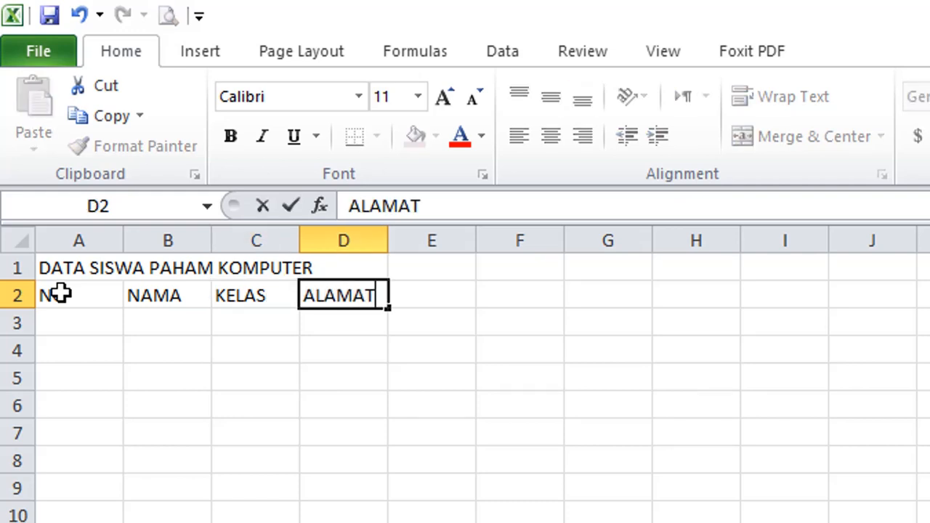
{"action": "key", "text": "Tab"}
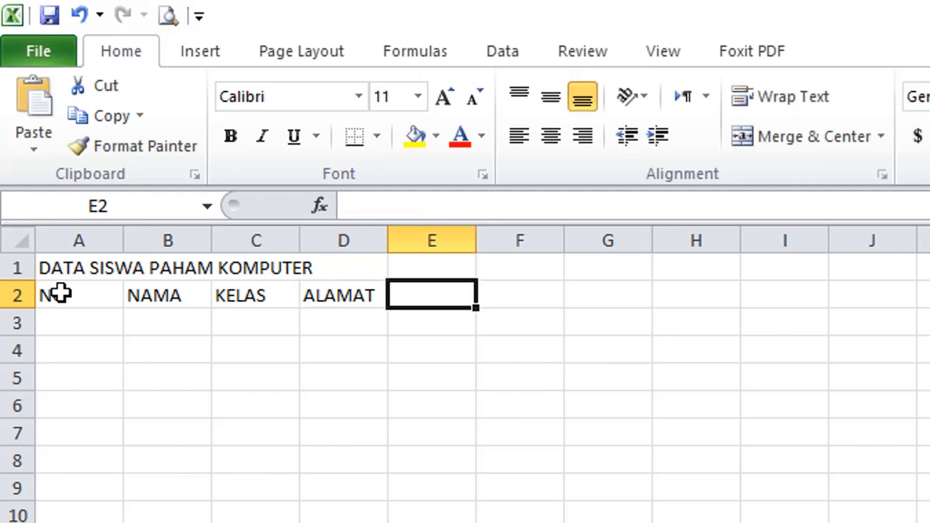
{"action": "type", "text": "NI"}
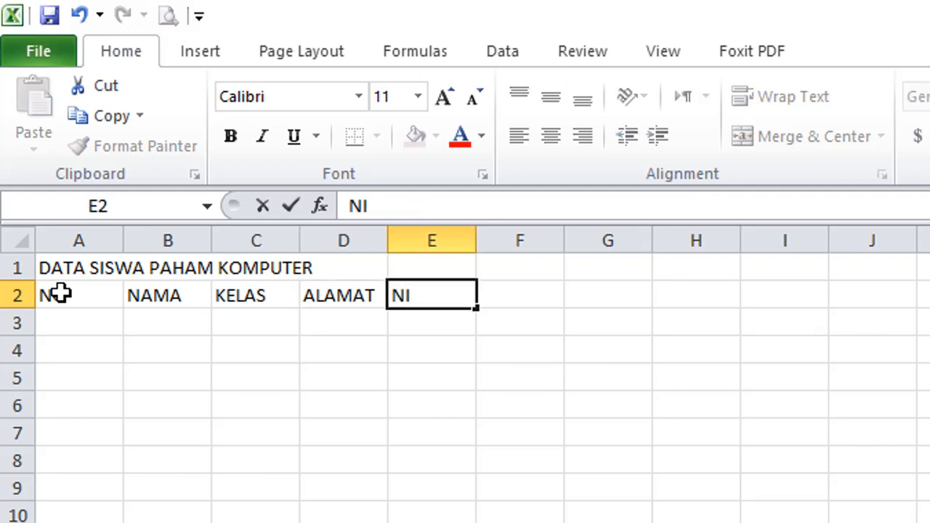
{"action": "type", "text": "LAI"}
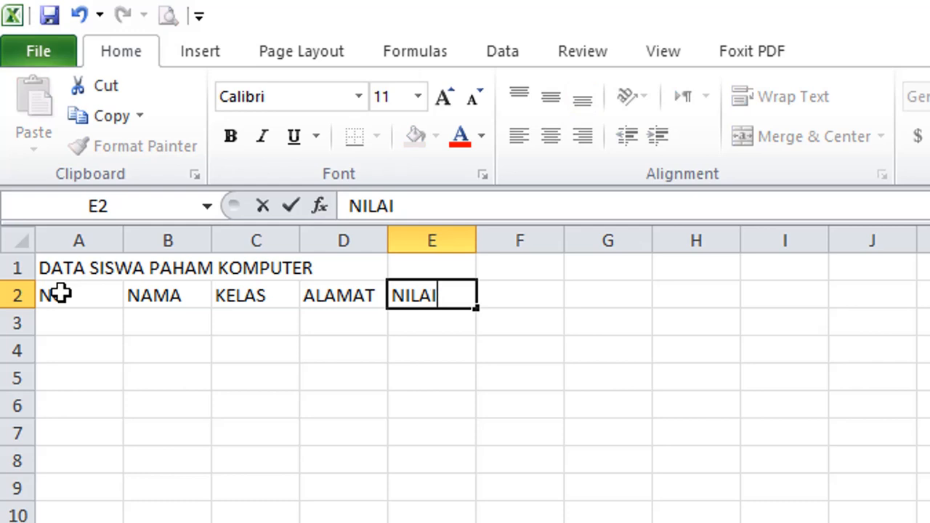
{"action": "key", "text": "Return"}
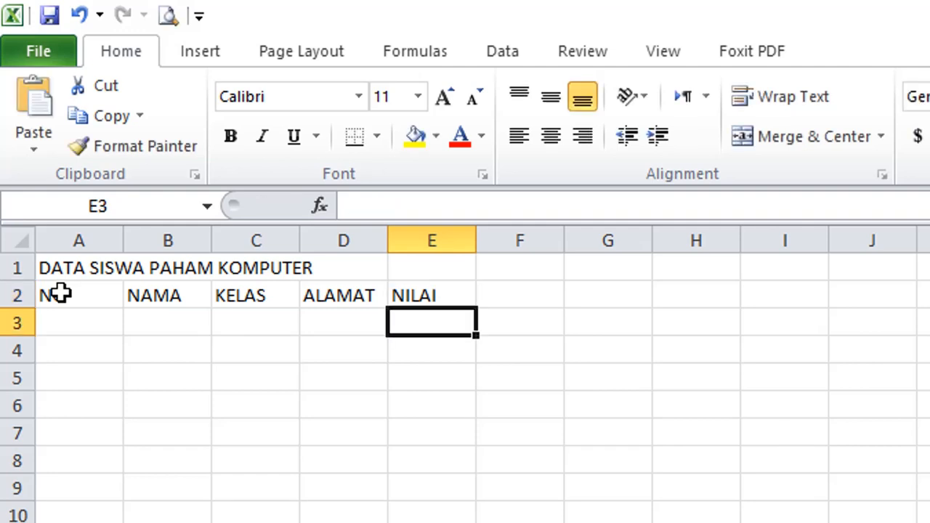
- Enter the numbers 1 through 5 across cells E3 to I3 as sub-headers starting under NILAI
{"action": "type", "text": "1"}
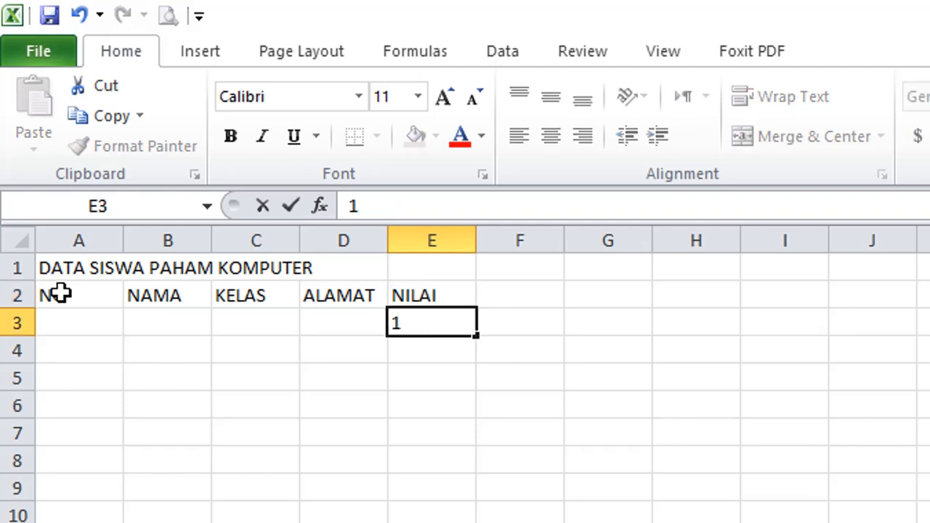
{"action": "key", "text": "Tab"}
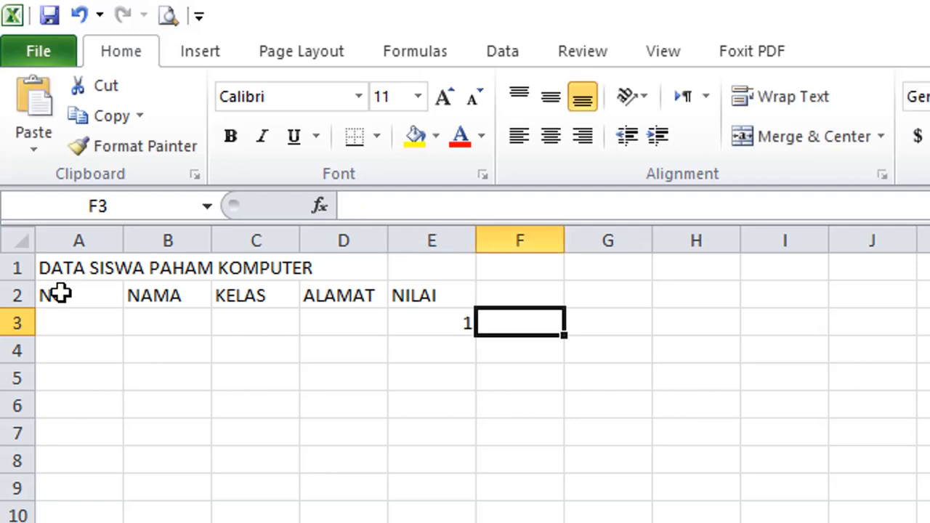
{"action": "type", "text": "2"}
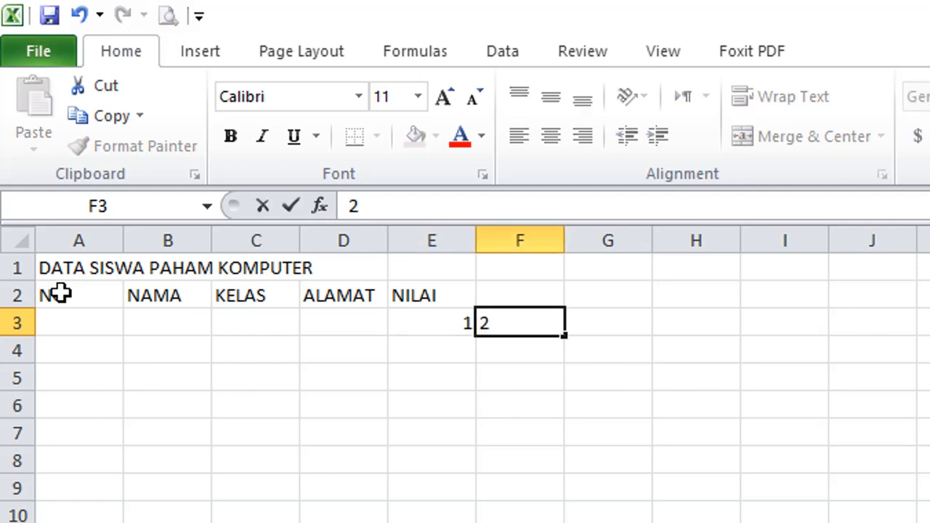
{"action": "key", "text": "Tab"}
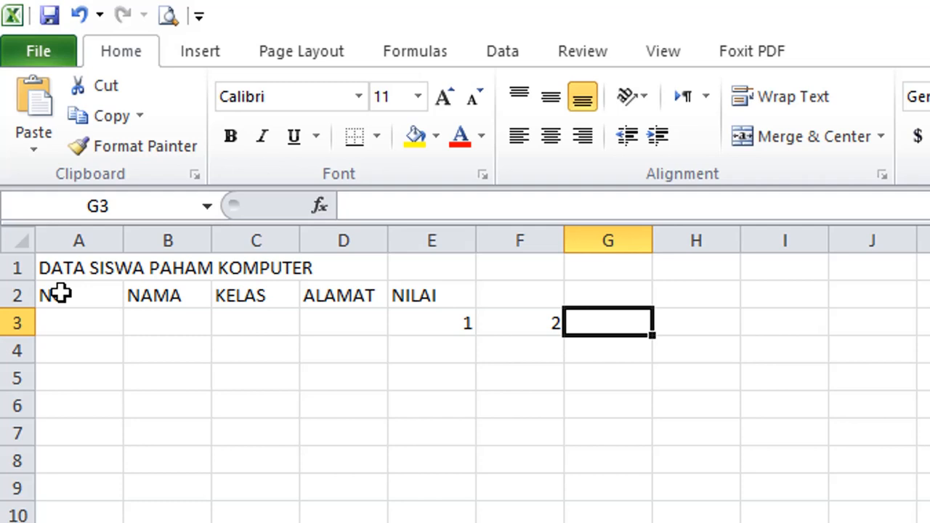
{"action": "type", "text": "3"}
{"action": "key", "text": "Tab"}
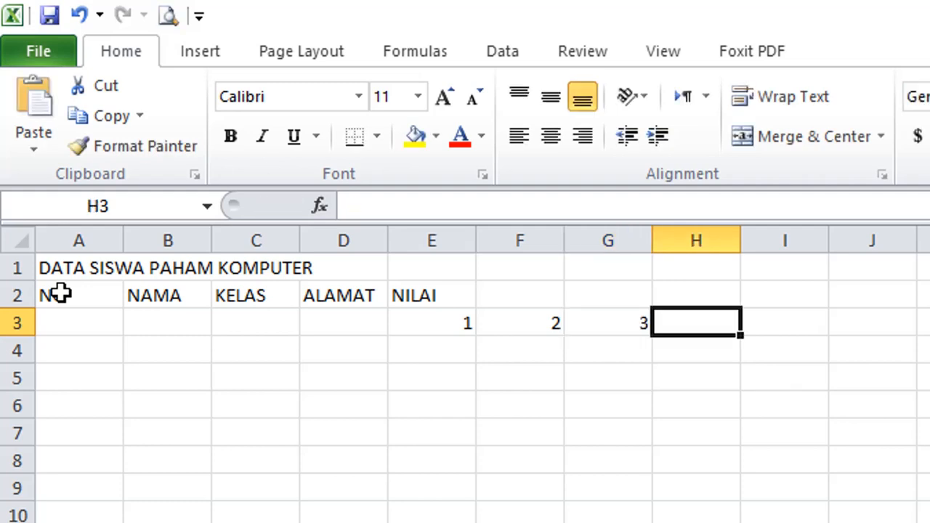
{"action": "type", "text": "4"}
{"action": "key", "text": "Tab"}
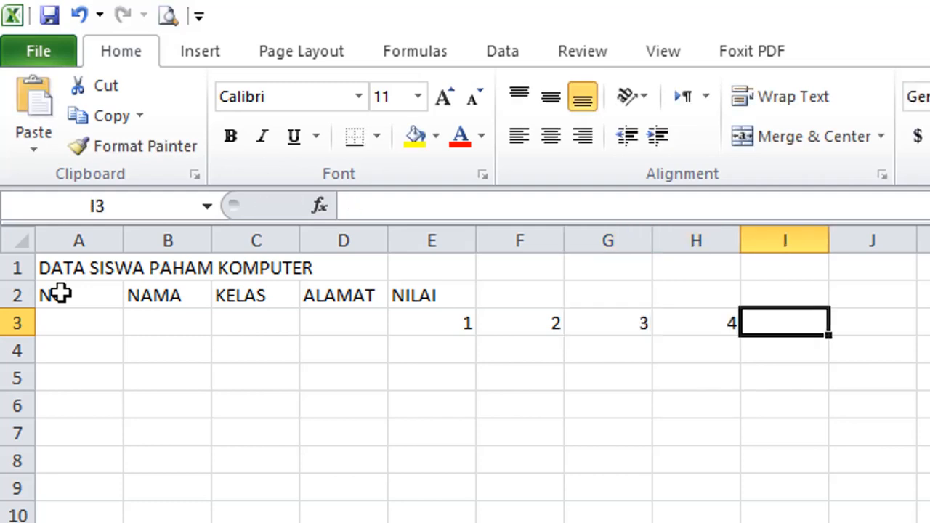
{"action": "type", "text": "5"}
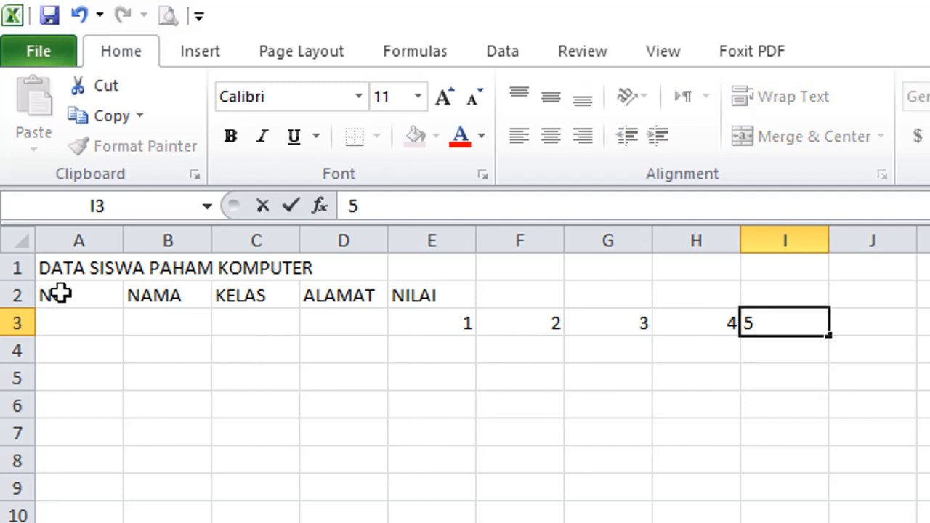
{"action": "key", "text": "Tab"}
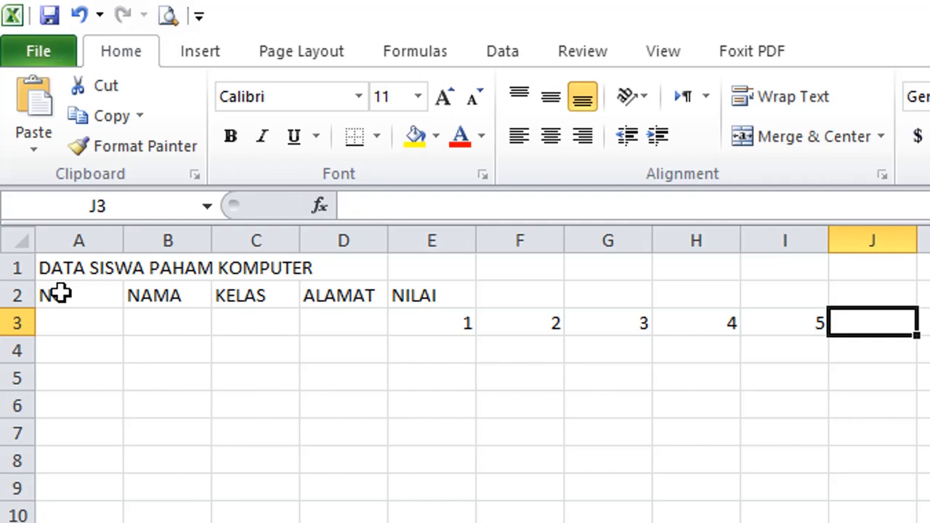
- Add the headers RATA-RATA in cell J2 and TOTAL in cell K2
{"action": "key", "text": "Up"}
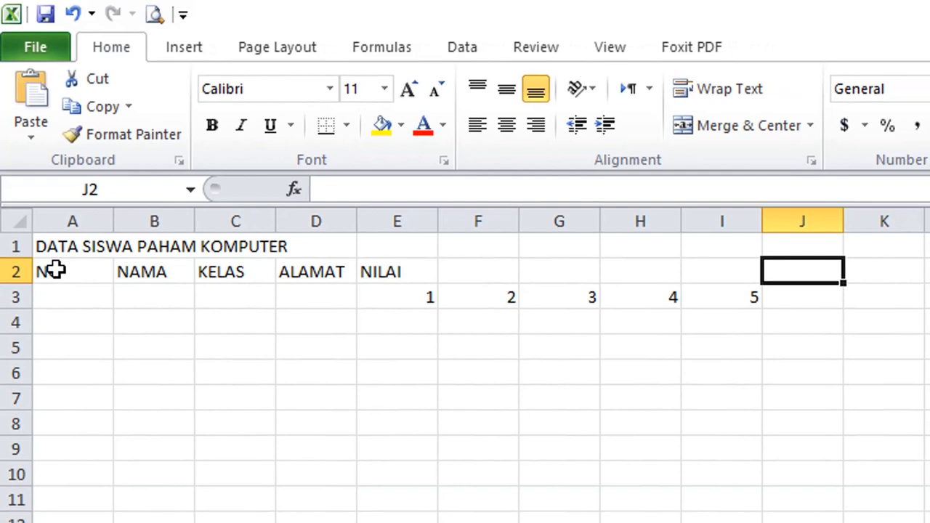
{"action": "type", "text": "RATA"}
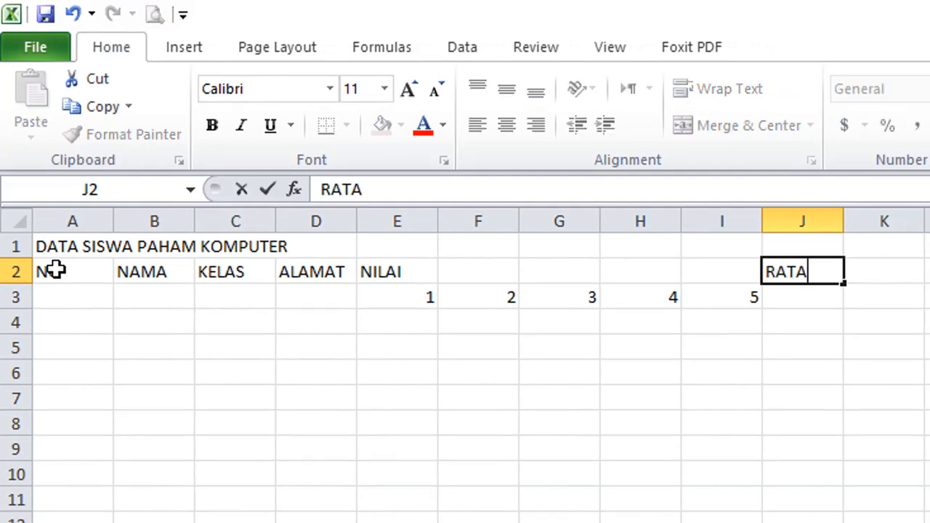
{"action": "type", "text": "-RATA"}
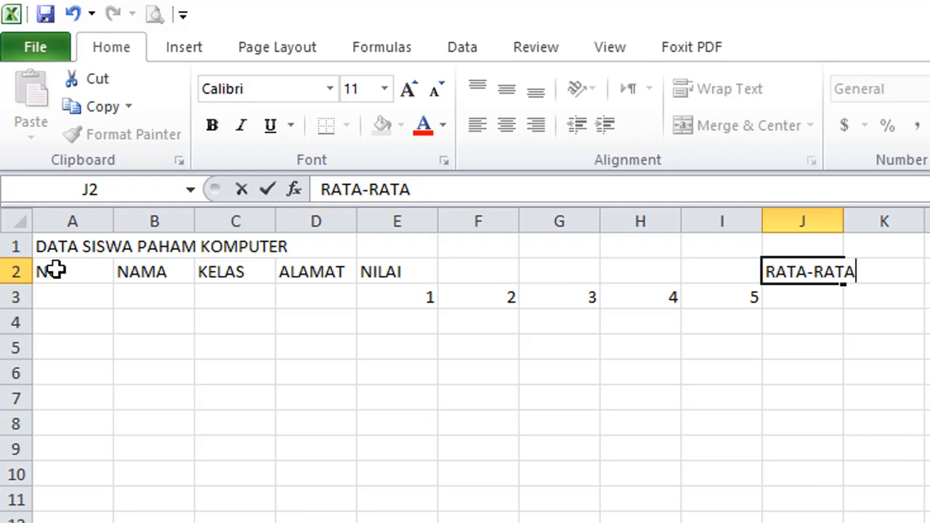
{"action": "key", "text": "Tab"}
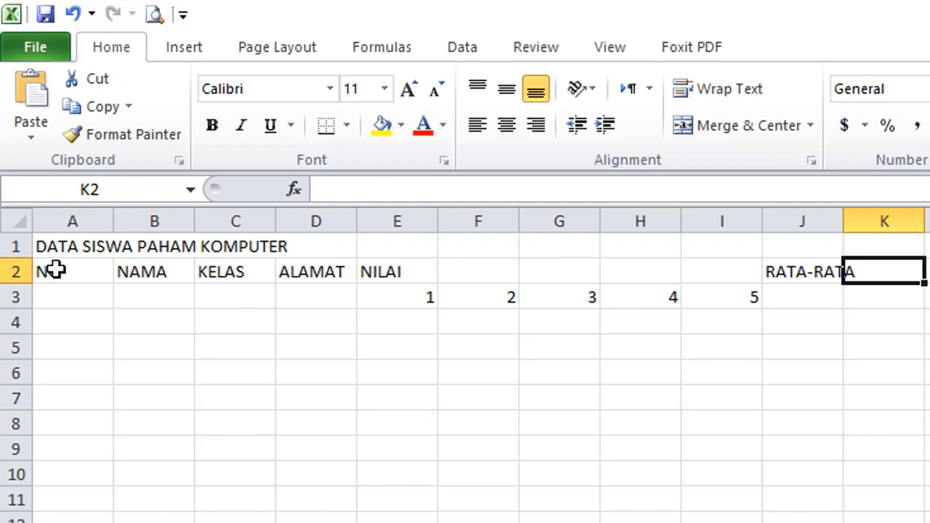
{"action": "type", "text": "TOTAL"}
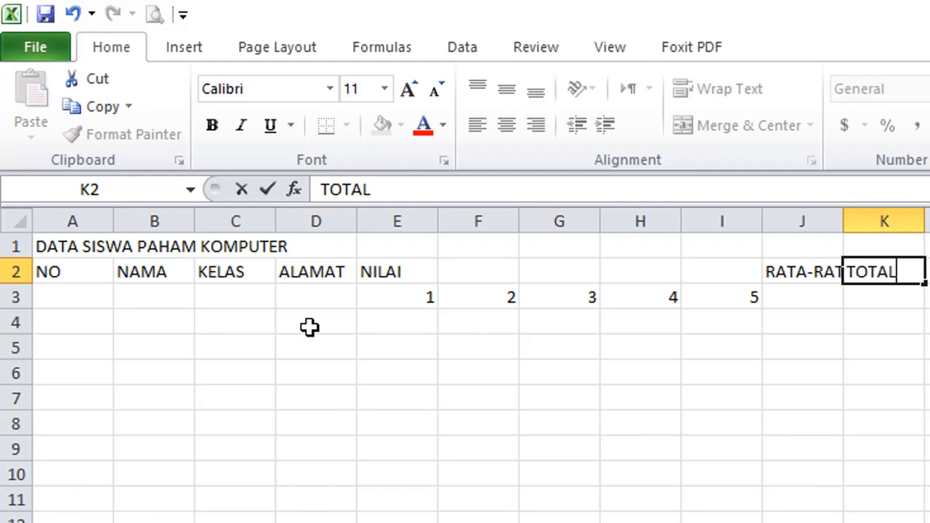
{"action": "left_click", "coordinate": [310, 327]}
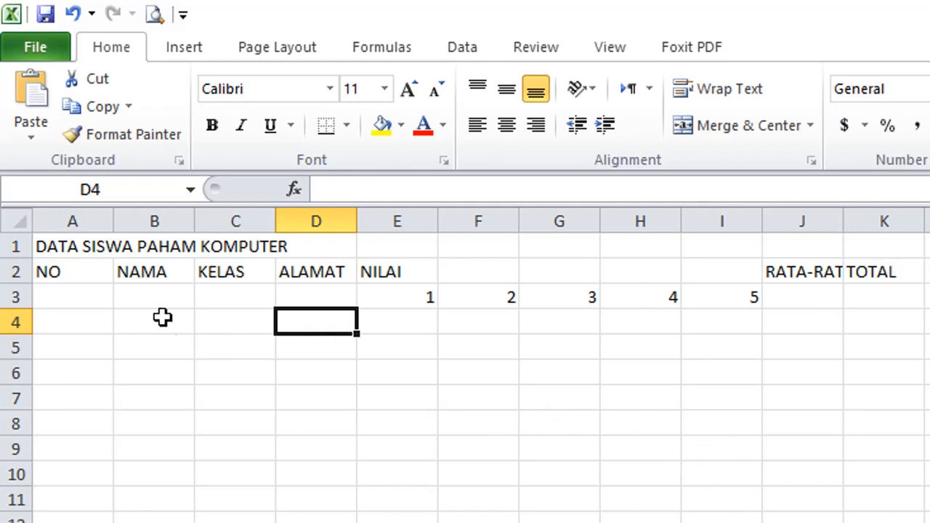
{"action": "left_click", "coordinate": [53, 242]}
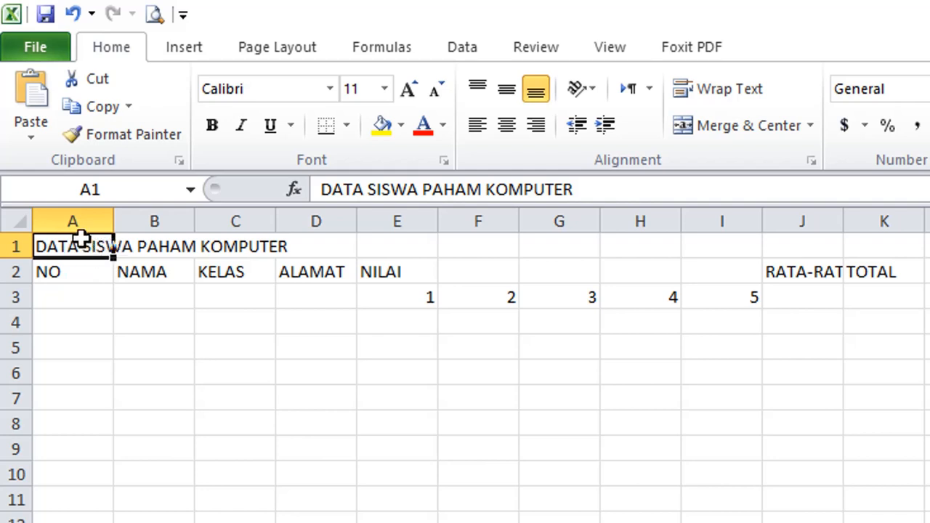
{"action": "left_click", "coordinate": [171, 236]}
{"action": "left_click", "coordinate": [228, 254]}
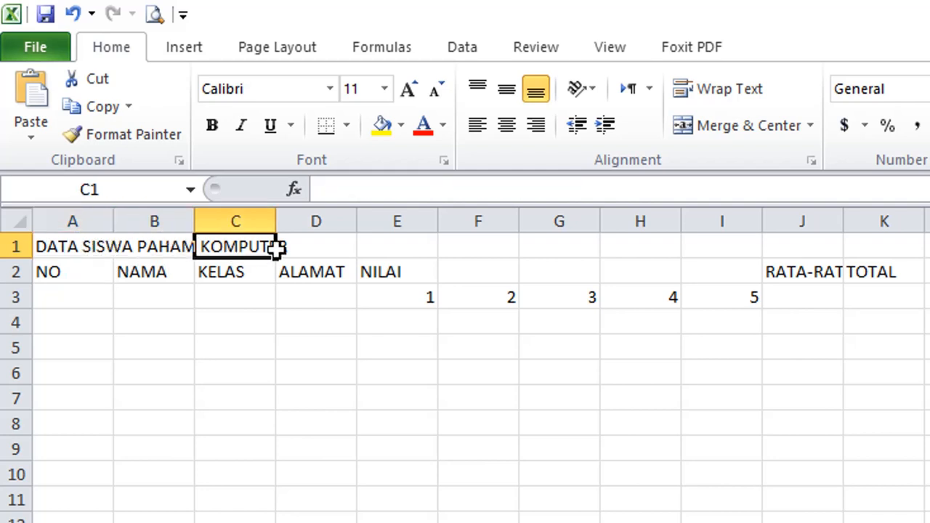
{"action": "left_click", "coordinate": [341, 249]}
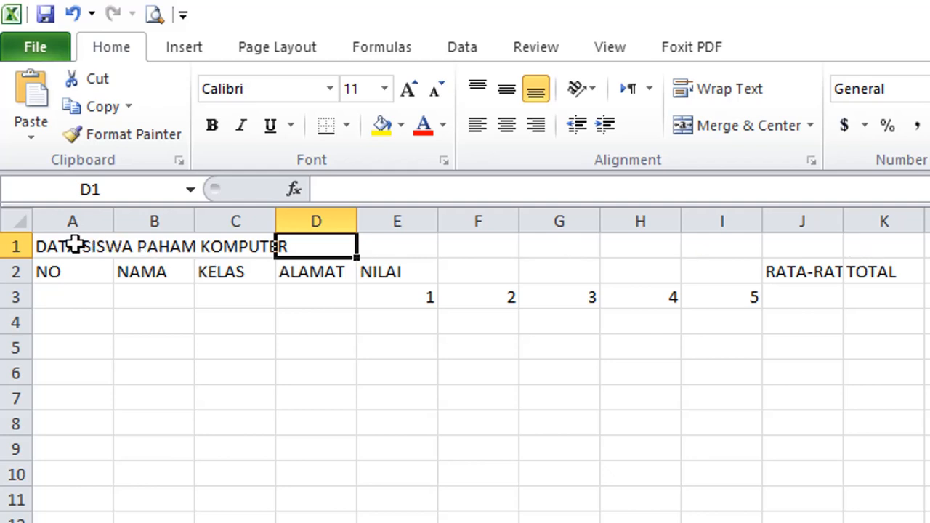
- Merge and center the title DATA SISWA PAHAM KOMPUTER across cells A1 to K1
{"action": "left_click_drag", "start_coordinate": [75, 245], "coordinate": [849, 250]}
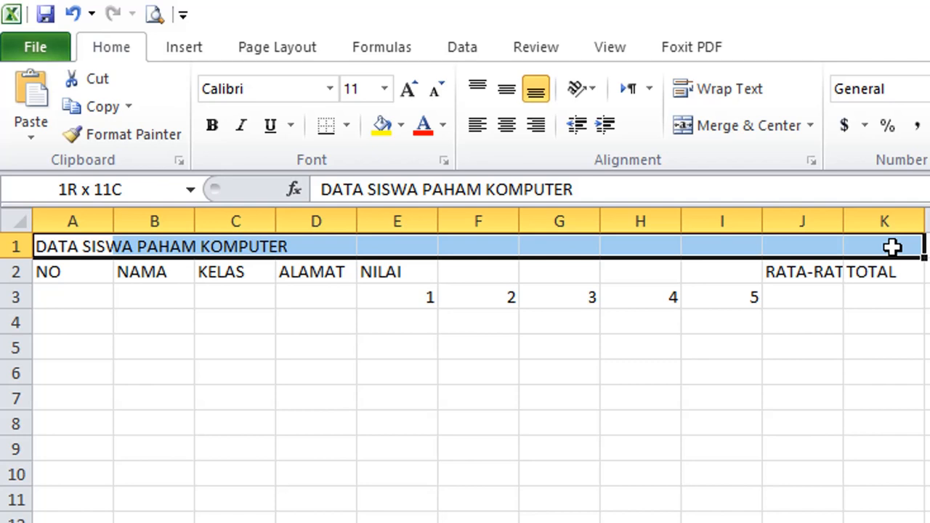
{"action": "left_click_drag", "start_coordinate": [892, 247], "coordinate": [892, 247]}
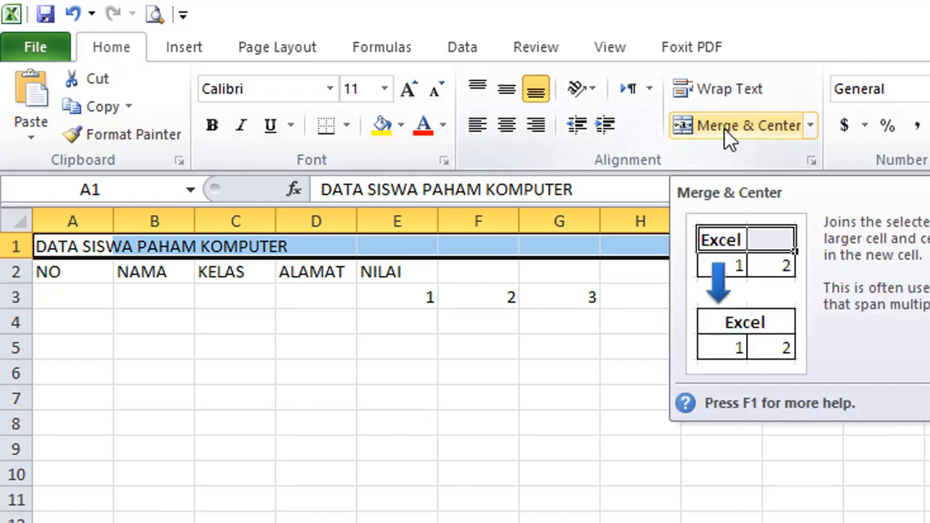
{"action": "left_click", "coordinate": [728, 139]}
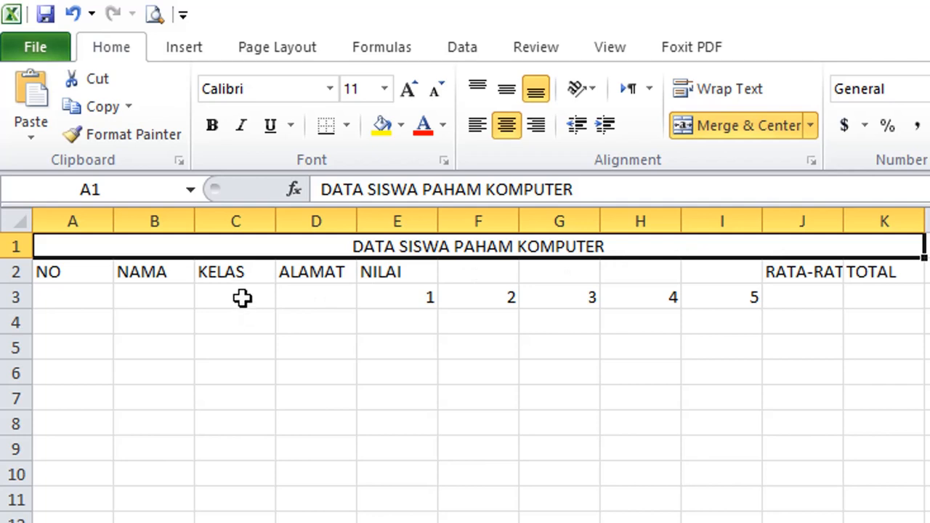
- Merge and center the NO header over cells A2:A3 and the NAMA header over cells B2:B3
{"action": "left_click", "coordinate": [59, 271]}
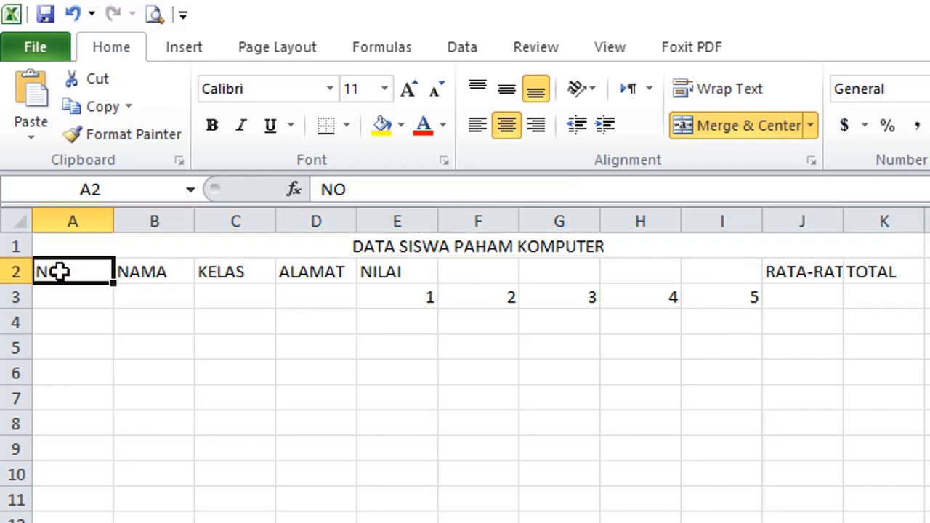
{"action": "left_click_drag", "start_coordinate": [60, 271], "coordinate": [59, 293]}
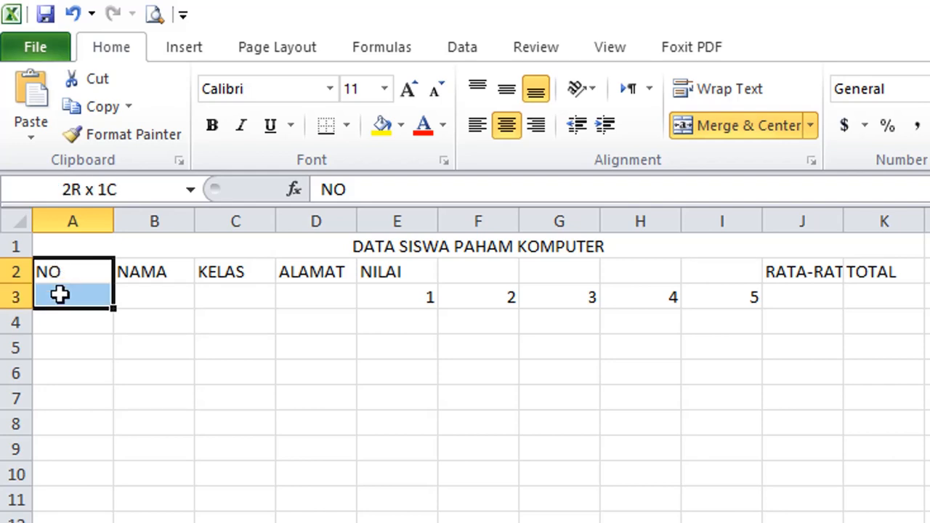
{"action": "left_click_drag", "start_coordinate": [60, 293], "coordinate": [59, 294]}
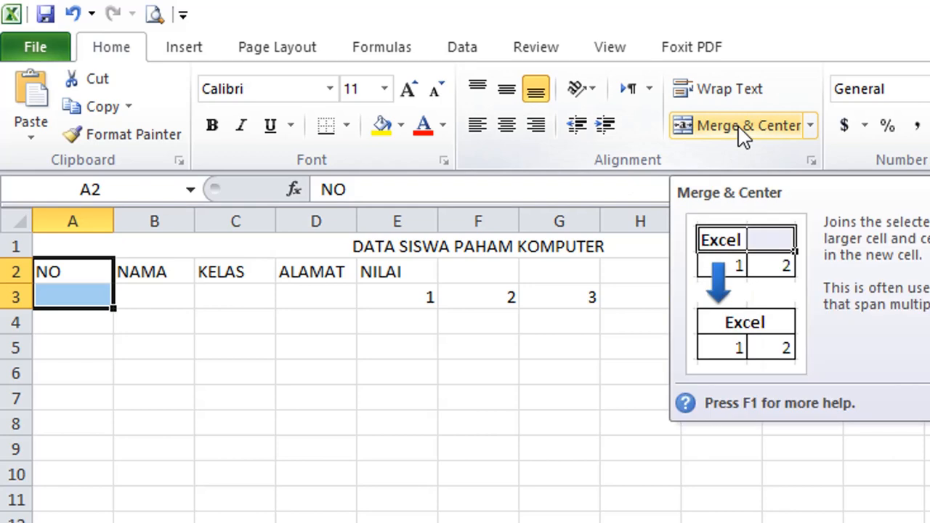
{"action": "left_click", "coordinate": [743, 130]}
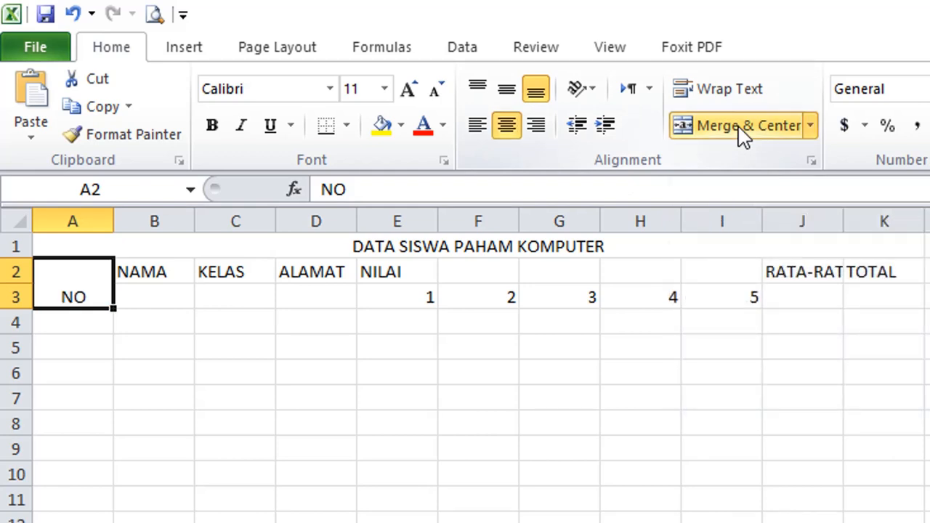
{"action": "left_click", "coordinate": [147, 271]}
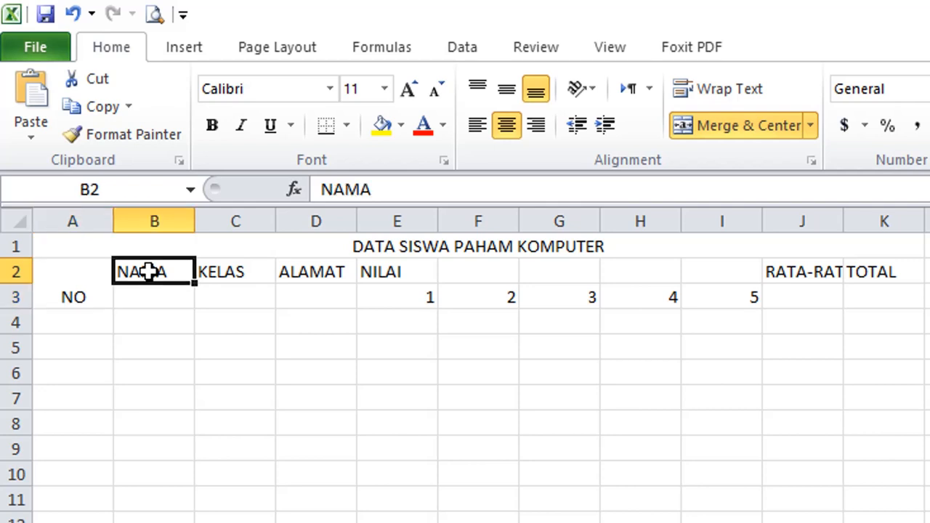
{"action": "left_click_drag", "start_coordinate": [148, 271], "coordinate": [148, 291]}
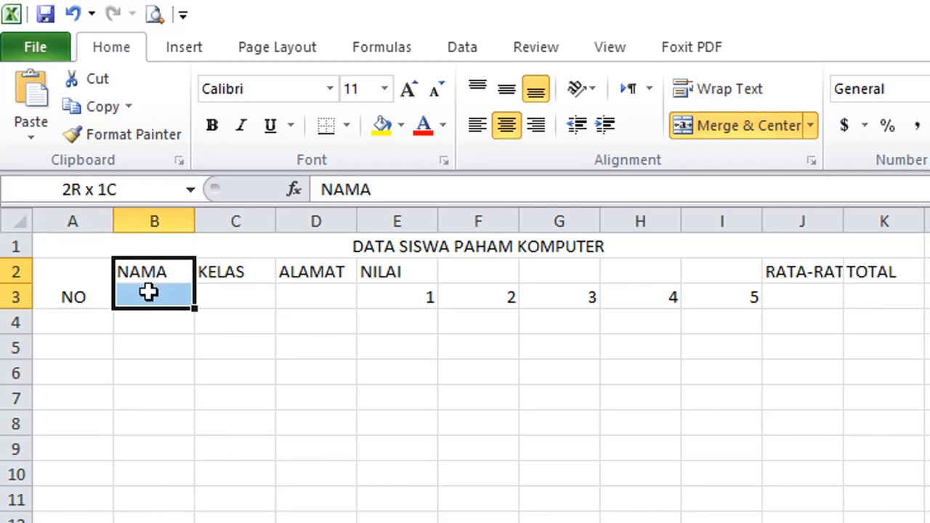
{"action": "left_click_drag", "start_coordinate": [148, 291], "coordinate": [148, 291]}
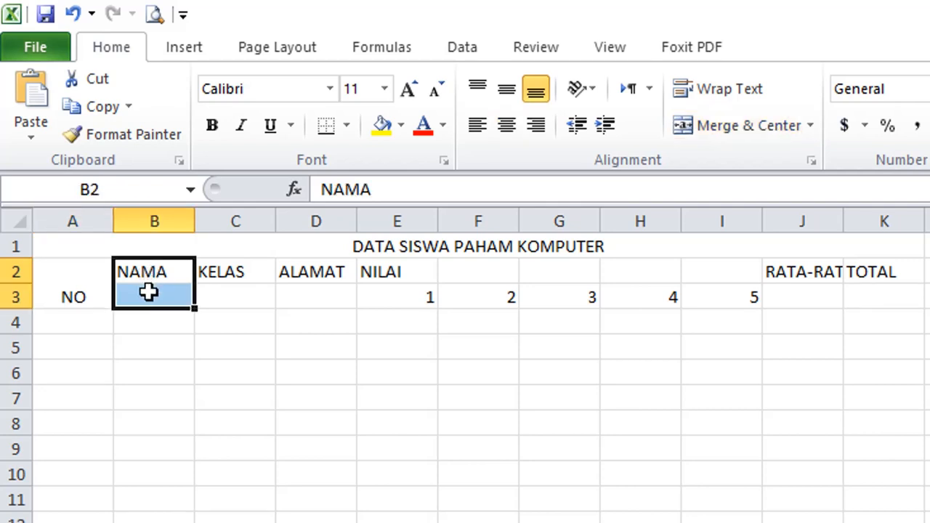
{"action": "left_click", "coordinate": [756, 138]}
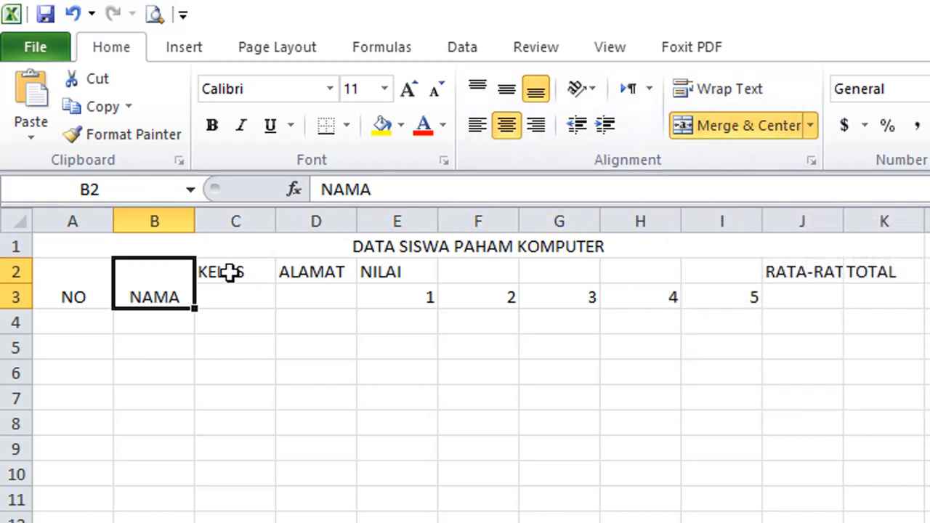
- Merge and center the KELAS header over cells C2:C3 and the ALAMAT header over cells D2:D3
{"action": "left_click_drag", "start_coordinate": [251, 268], "coordinate": [274, 286]}
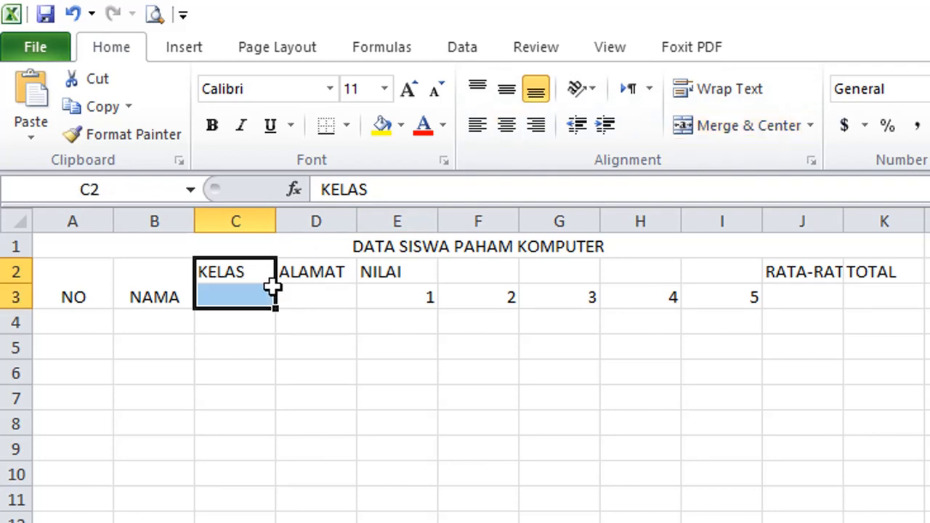
{"action": "left_click", "coordinate": [746, 128]}
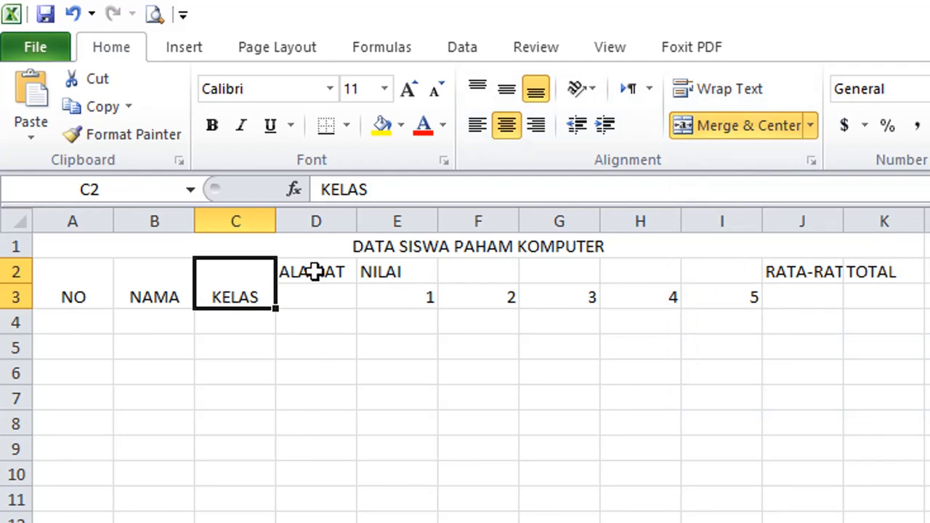
{"action": "left_click_drag", "start_coordinate": [312, 271], "coordinate": [322, 292]}
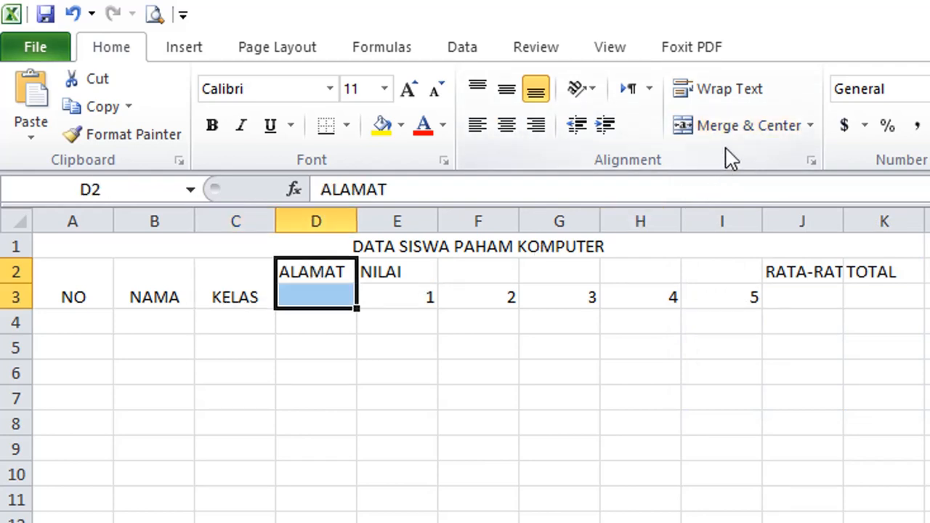
{"action": "left_click", "coordinate": [741, 131]}
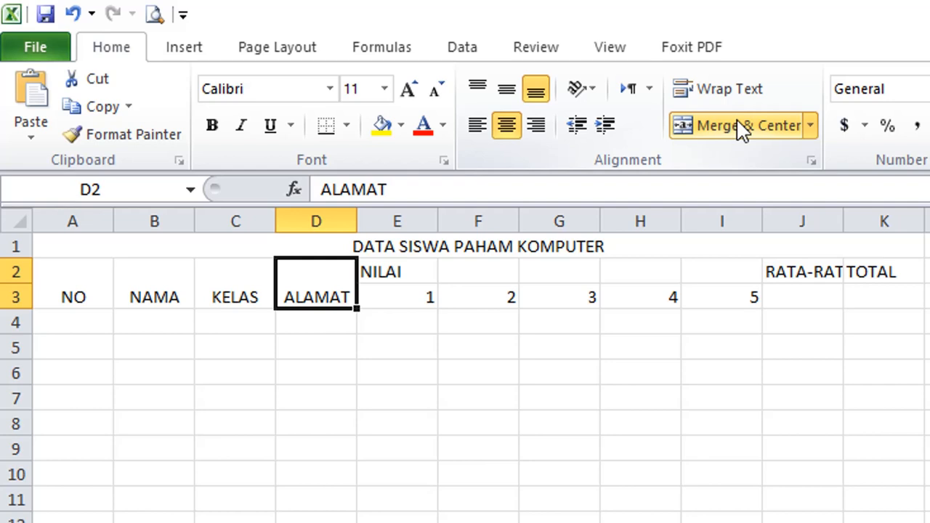
- Merge and center the NILAI header across cells E2 to I2, above the sub-headers 1 to 5
{"action": "left_click", "coordinate": [409, 272]}
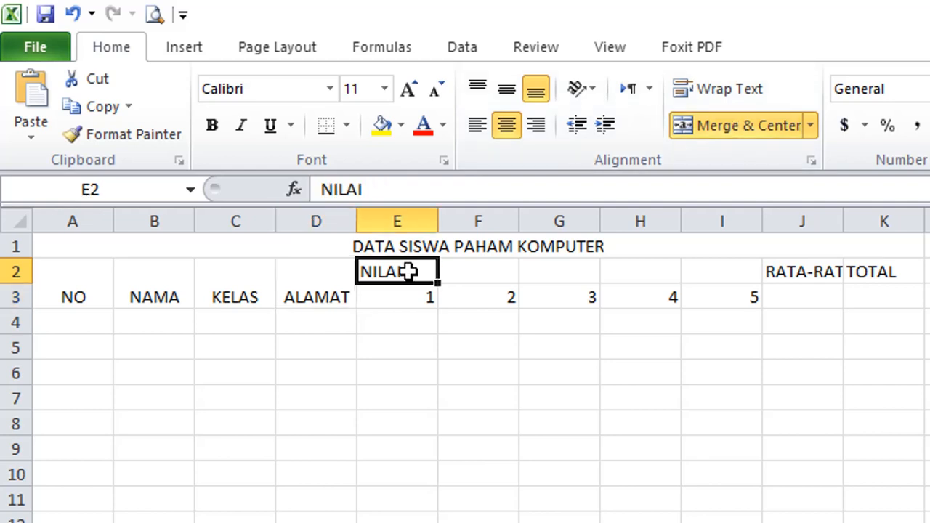
{"action": "left_click_drag", "start_coordinate": [408, 272], "coordinate": [711, 270]}
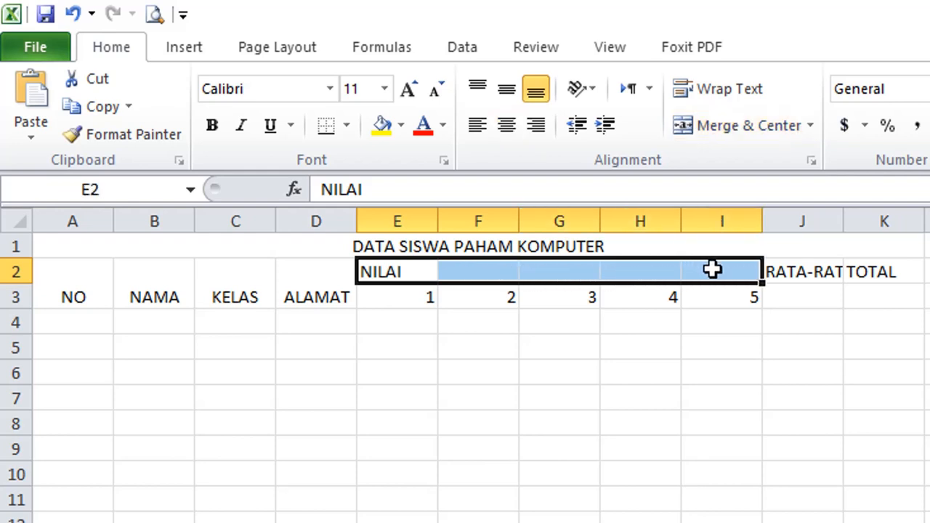
{"action": "left_click", "coordinate": [752, 133]}
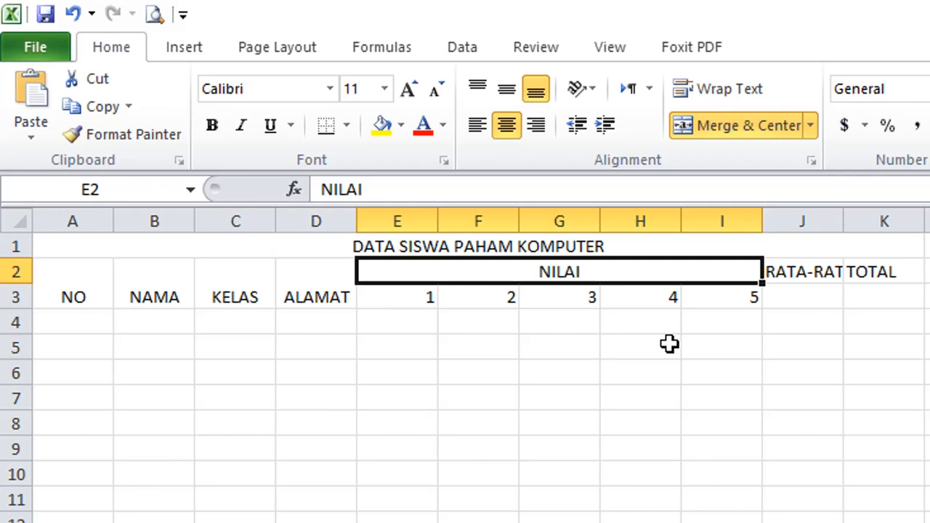
- Merge and center the RATA-RATA header over cells J2:J3 and the TOTAL header over cells K2:K3
{"action": "left_click", "coordinate": [806, 271]}
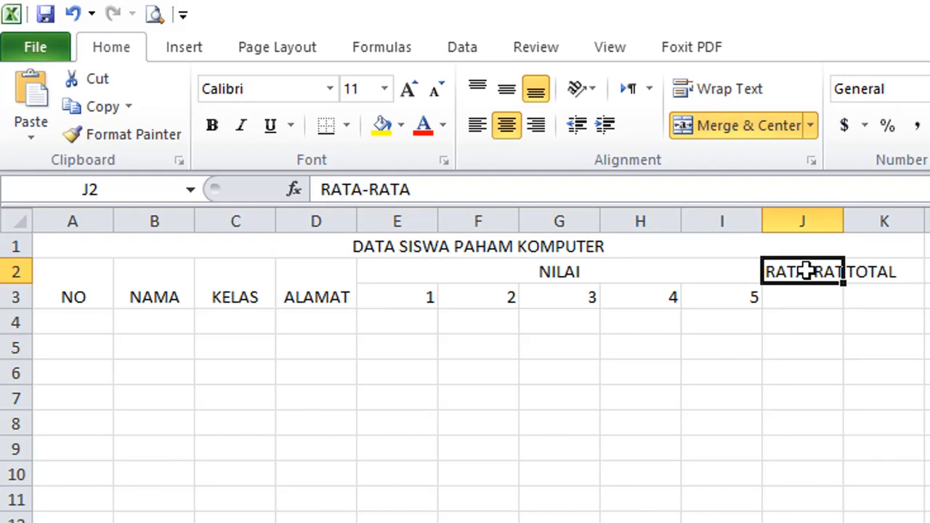
{"action": "left_click_drag", "start_coordinate": [806, 271], "coordinate": [809, 291]}
{"action": "left_click", "coordinate": [726, 131]}
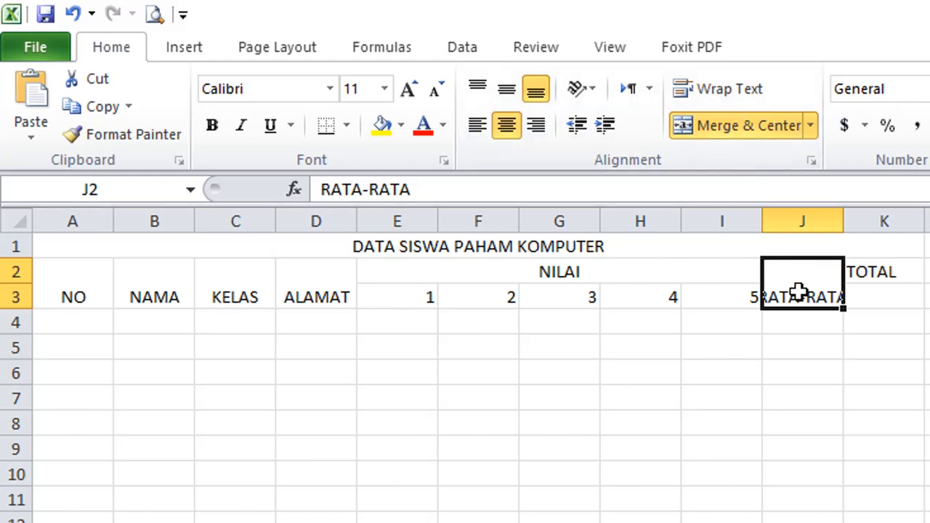
{"action": "left_click_drag", "start_coordinate": [893, 271], "coordinate": [898, 288]}
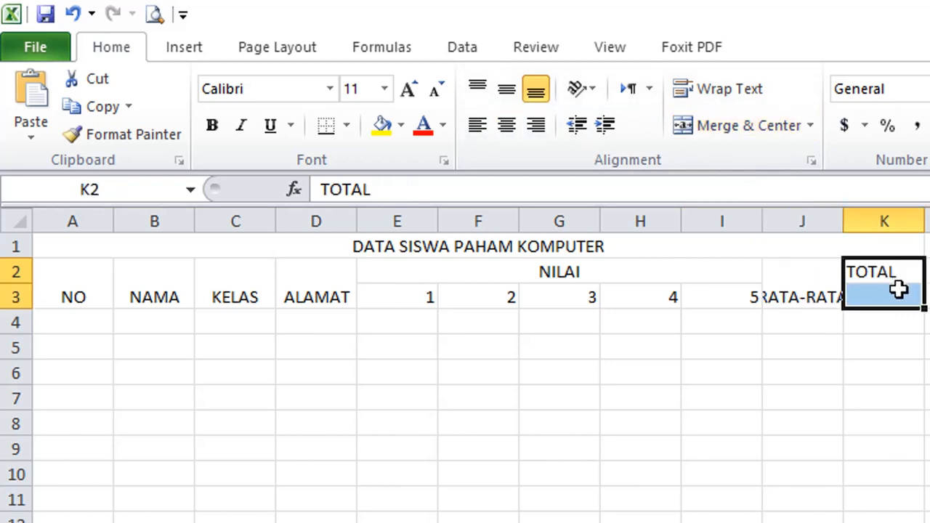
{"action": "left_click", "coordinate": [719, 138]}
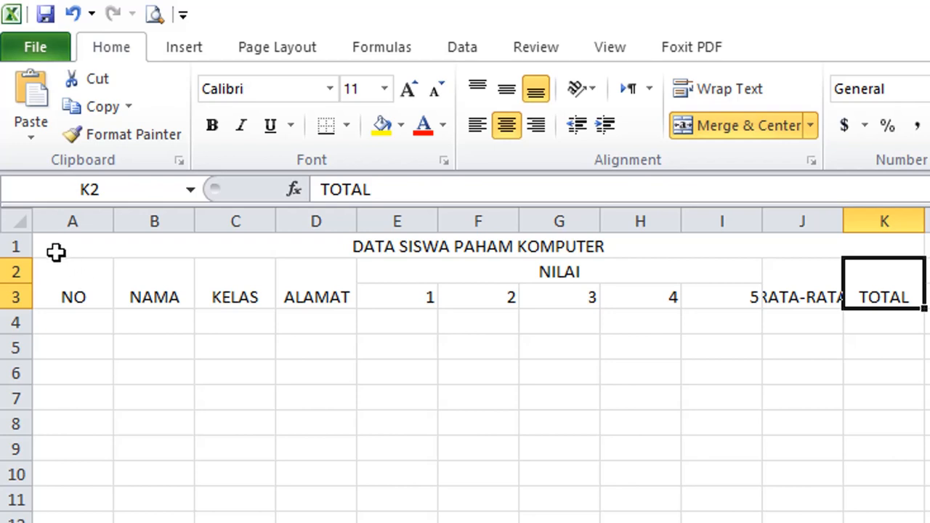
- Center the contents of the entire worksheet horizontally and align them to the middle vertically
{"action": "left_click", "coordinate": [20, 222]}
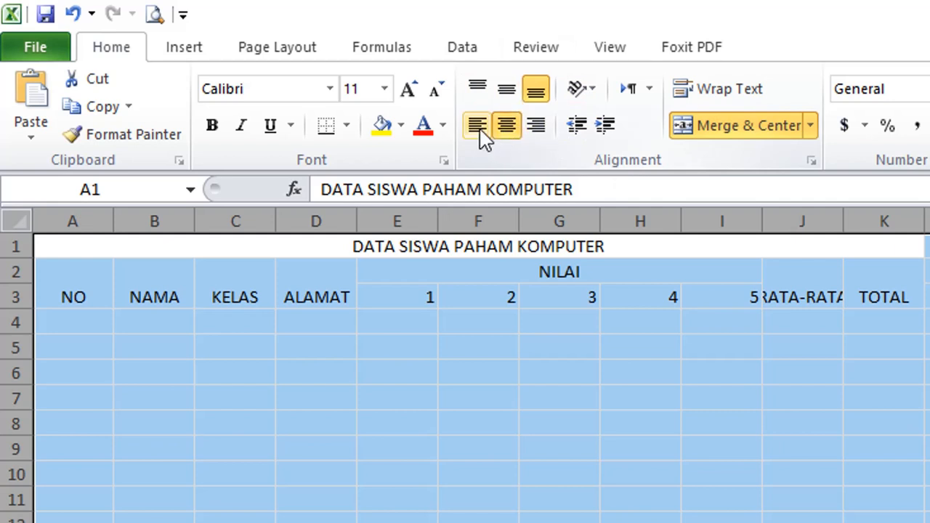
{"action": "left_click", "coordinate": [506, 129]}
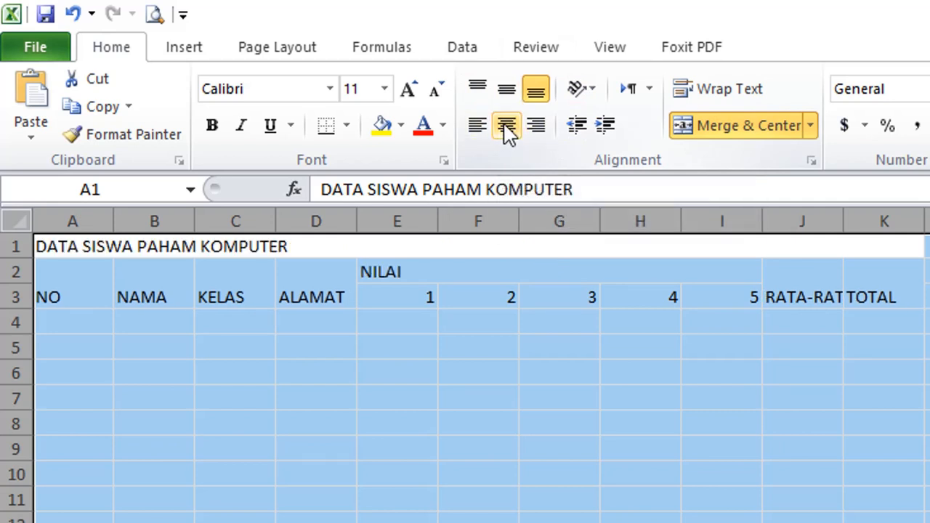
{"action": "left_click", "coordinate": [506, 130]}
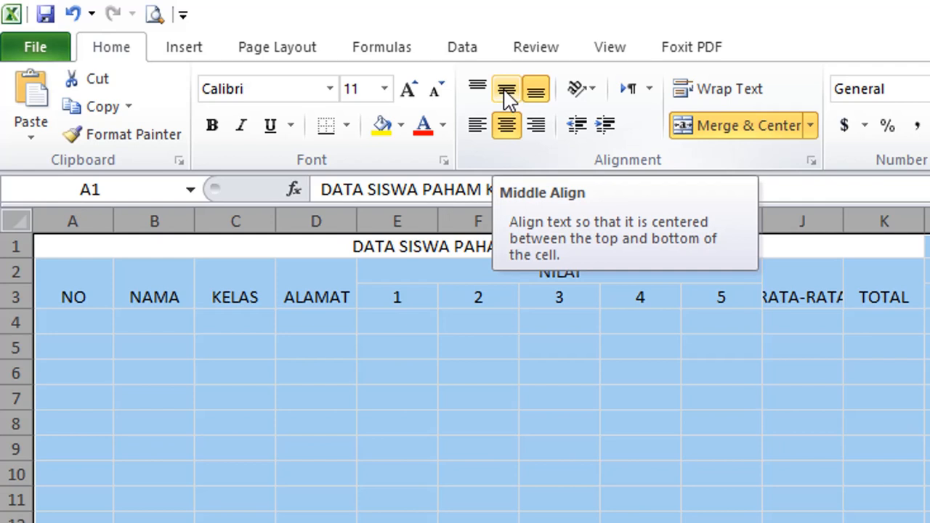
{"action": "left_click", "coordinate": [506, 92]}
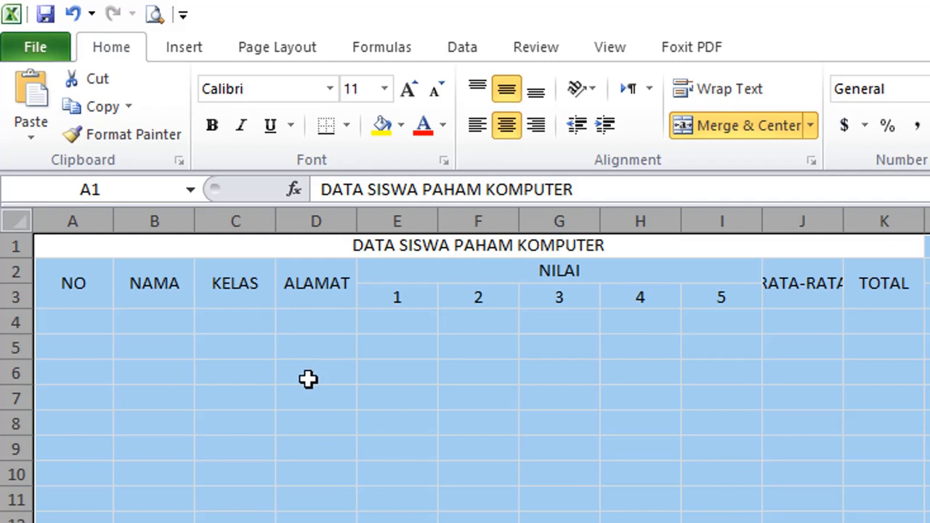
{"action": "left_click", "coordinate": [94, 318]}
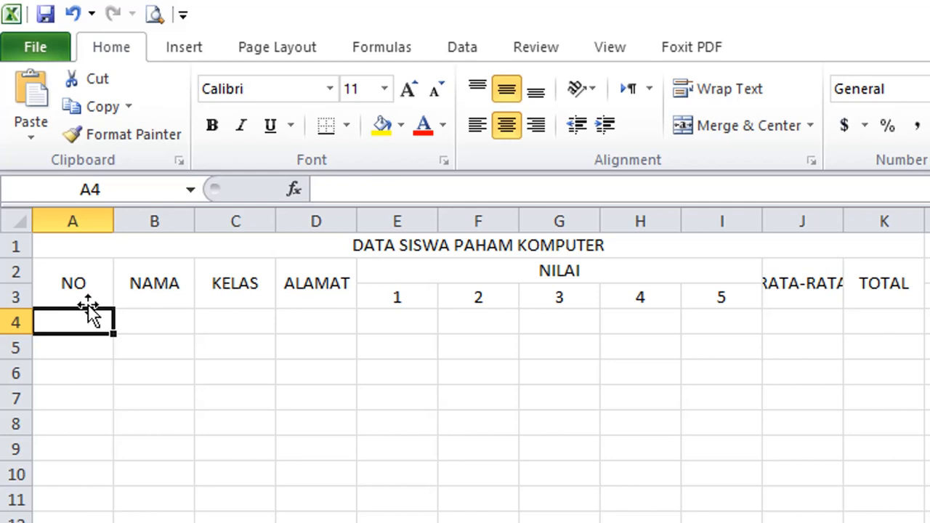
- Fit columns A and C to their NO and KELAS headers, and widen the NAMA column B to over twice its width
{"action": "double_click", "coordinate": [113, 223]}
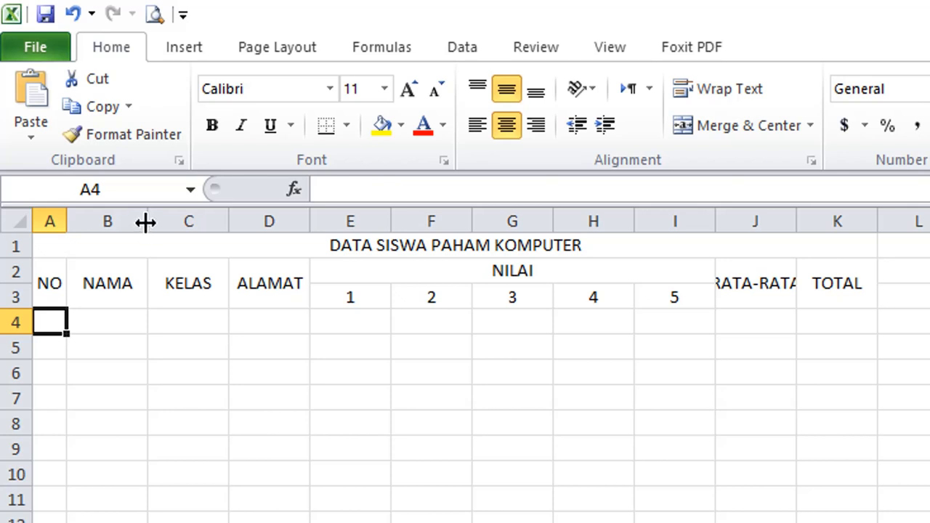
{"action": "left_click_drag", "start_coordinate": [146, 217], "coordinate": [276, 233]}
{"action": "double_click", "coordinate": [358, 221]}
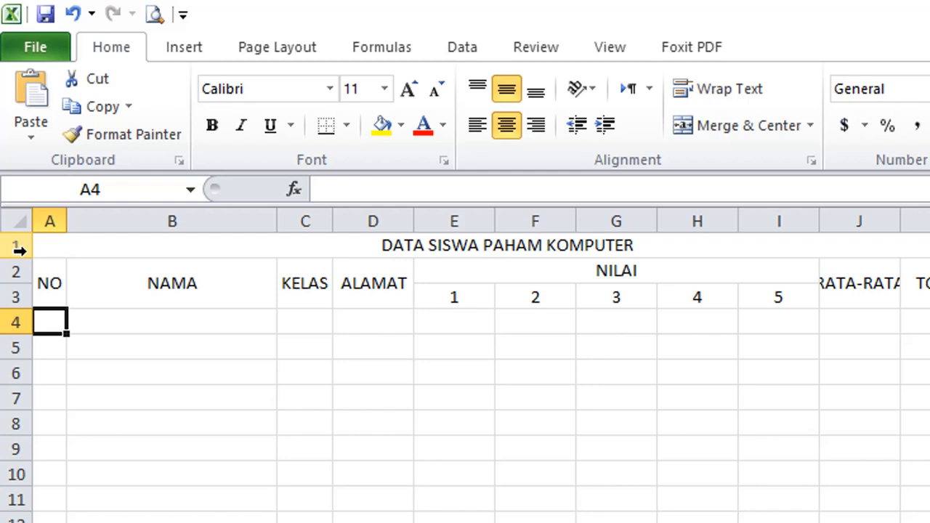
- Increase the height of title row 1 to about twice its size and fit column J to the RATA-RATA header
{"action": "left_click_drag", "start_coordinate": [28, 256], "coordinate": [38, 290]}
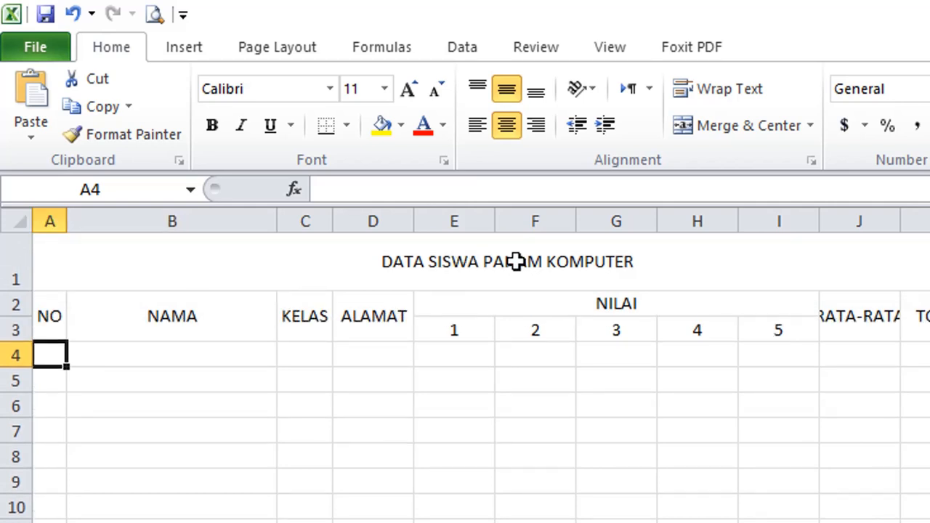
{"action": "left_click", "coordinate": [708, 379]}
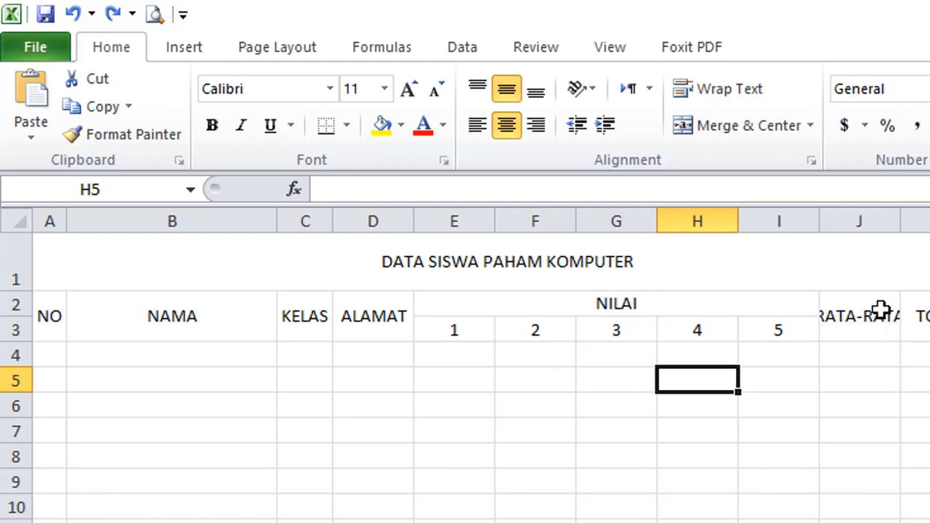
{"action": "double_click", "coordinate": [899, 221]}
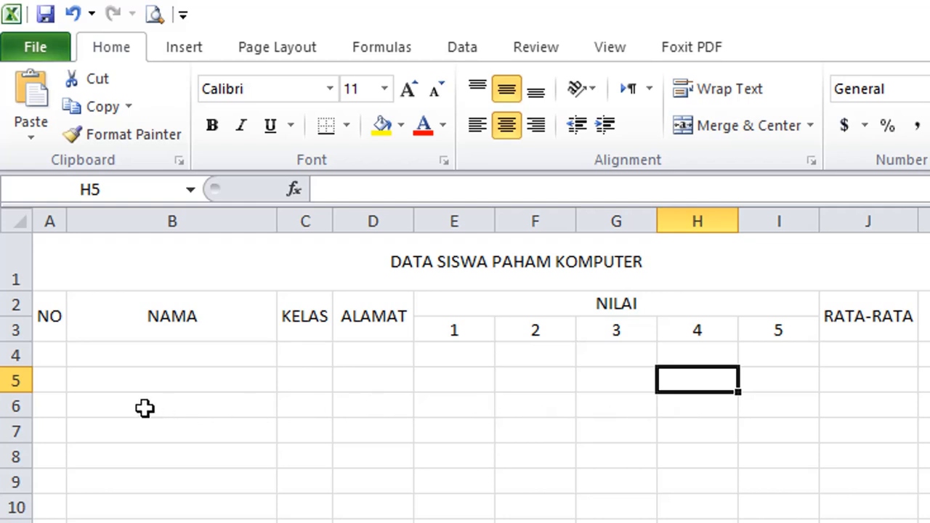
- Enter the row numbers 1 in cell A4 and 2 in cell A5 under the NO header
{"action": "left_click", "coordinate": [49, 354]}
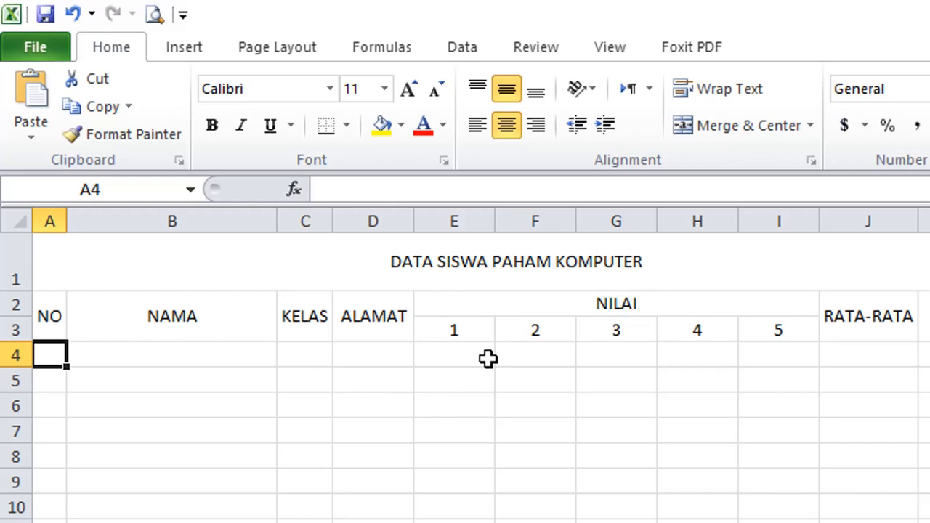
{"action": "type", "text": "1"}
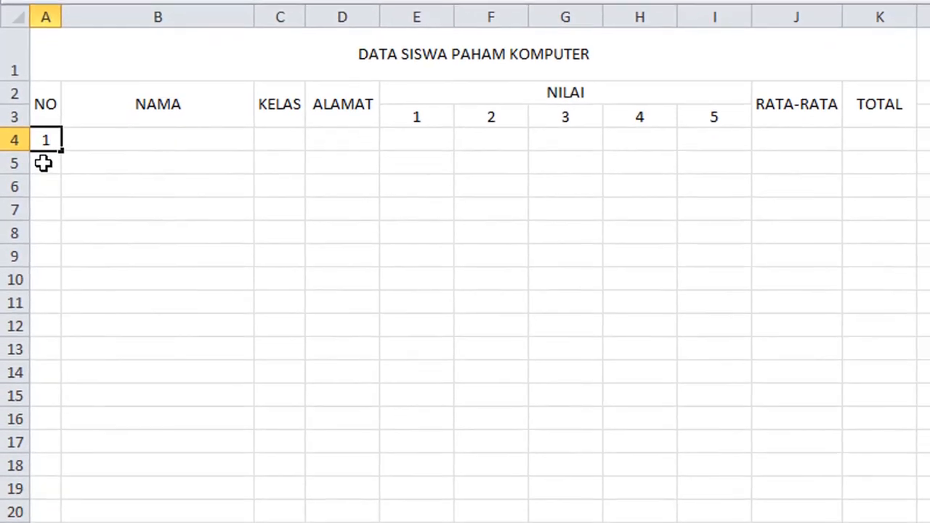
{"action": "left_click", "coordinate": [41, 224]}
{"action": "type", "text": "2"}
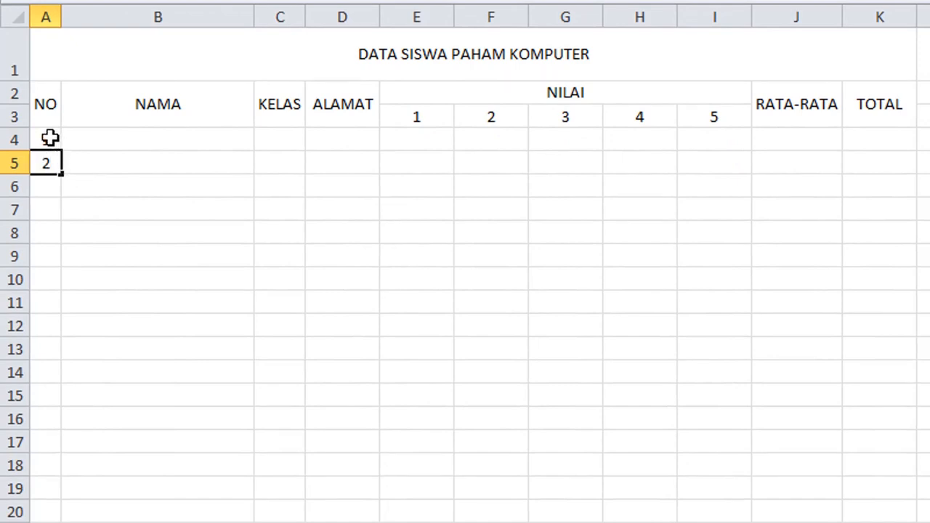
- Extend the number series in cells A4 and A5 down to 15 in cell A18
{"action": "left_click_drag", "start_coordinate": [50, 138], "coordinate": [49, 154]}
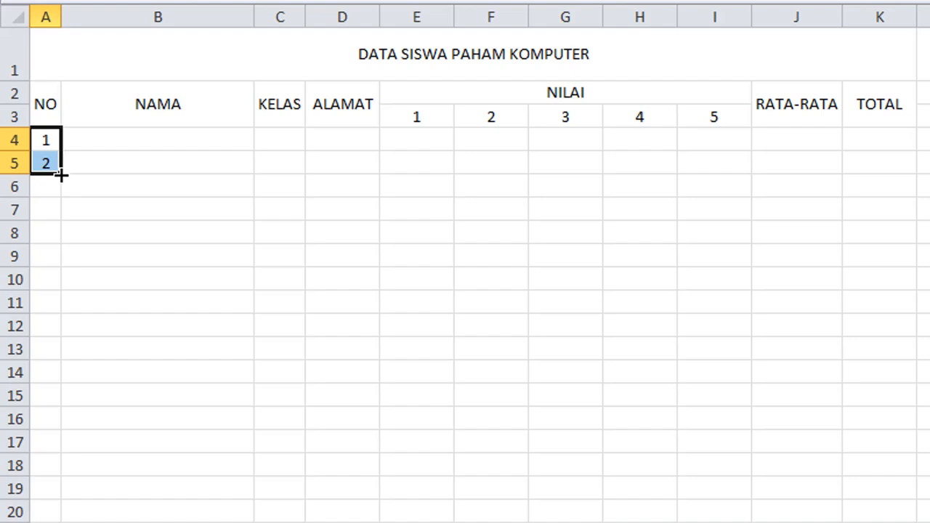
{"action": "left_click_drag", "start_coordinate": [62, 175], "coordinate": [56, 522]}
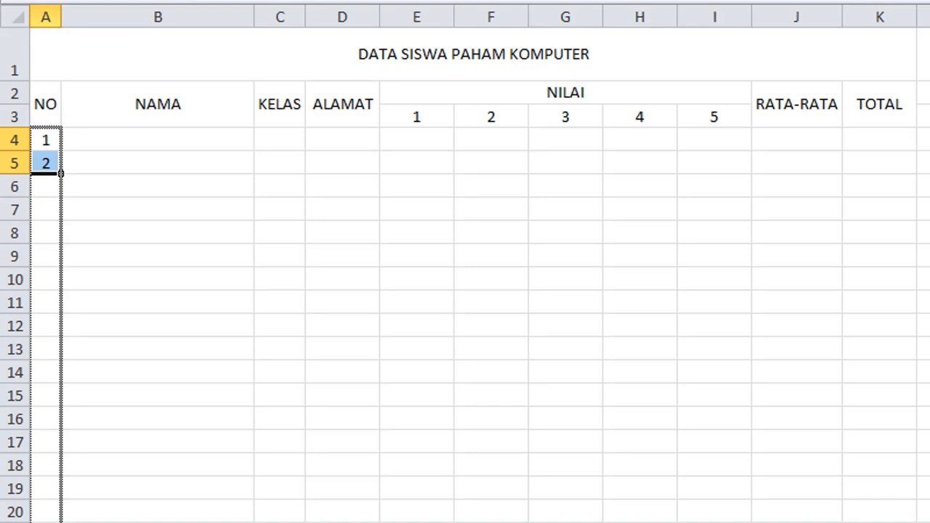
{"action": "left_click_drag", "start_coordinate": [56, 522], "coordinate": [61, 475]}
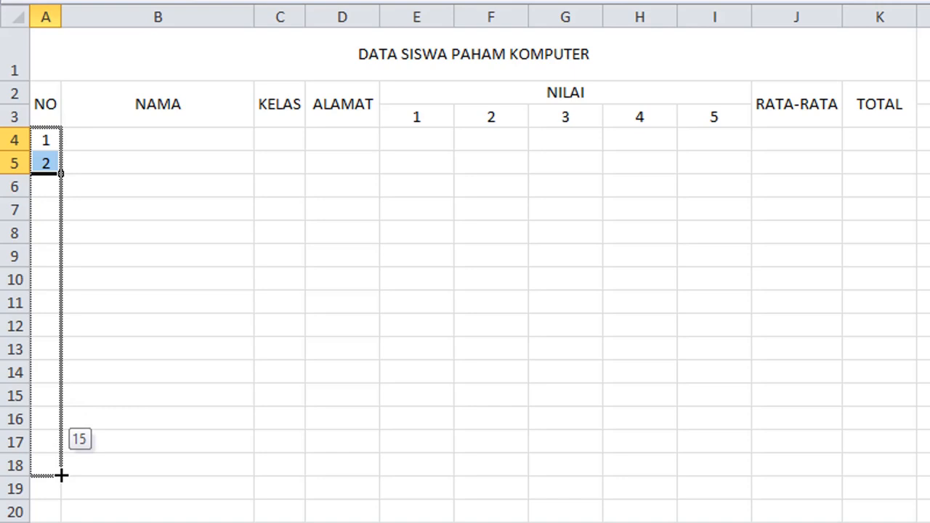
{"action": "left_click_drag", "start_coordinate": [61, 475], "coordinate": [61, 475]}
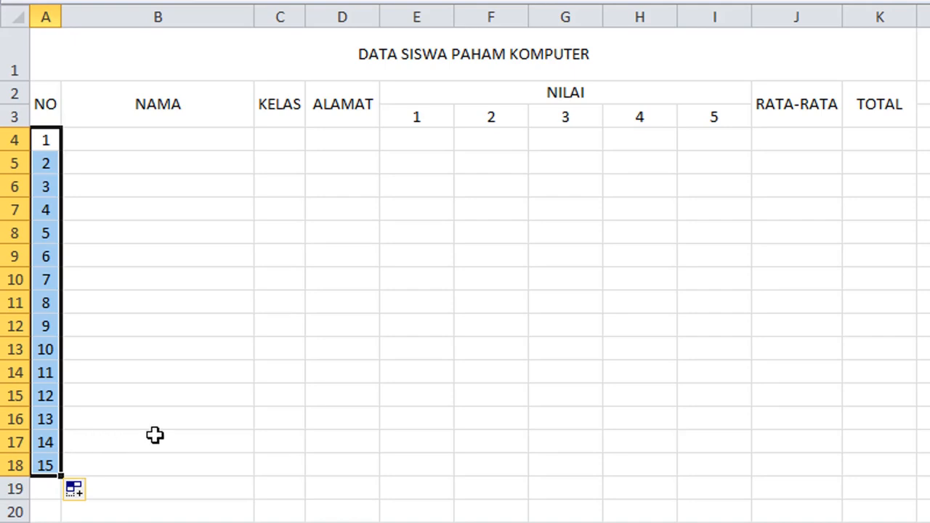
- Clear the numbers in A4:A18, enter '1 as text in A4, and fill the series down to 15 in A18
{"action": "key", "text": "Delete"}
{"action": "left_click", "coordinate": [43, 138]}
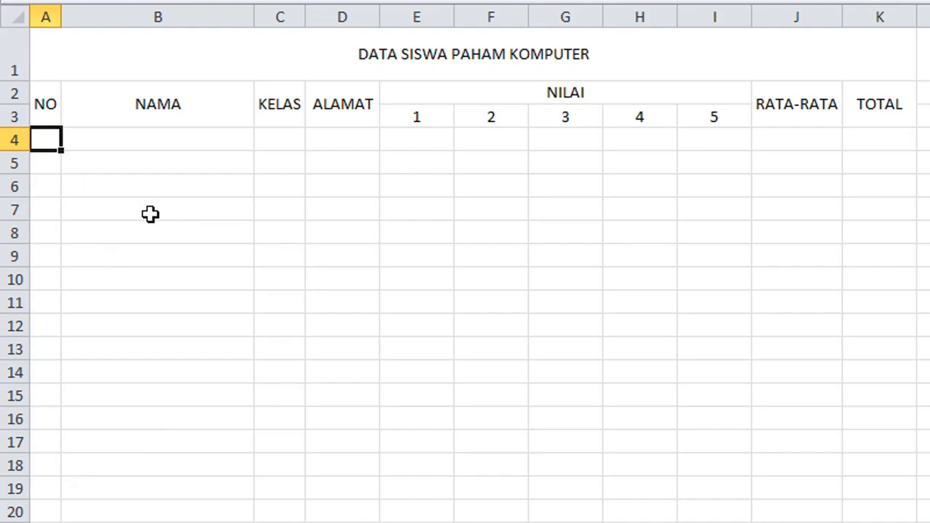
{"action": "type", "text": "'1"}
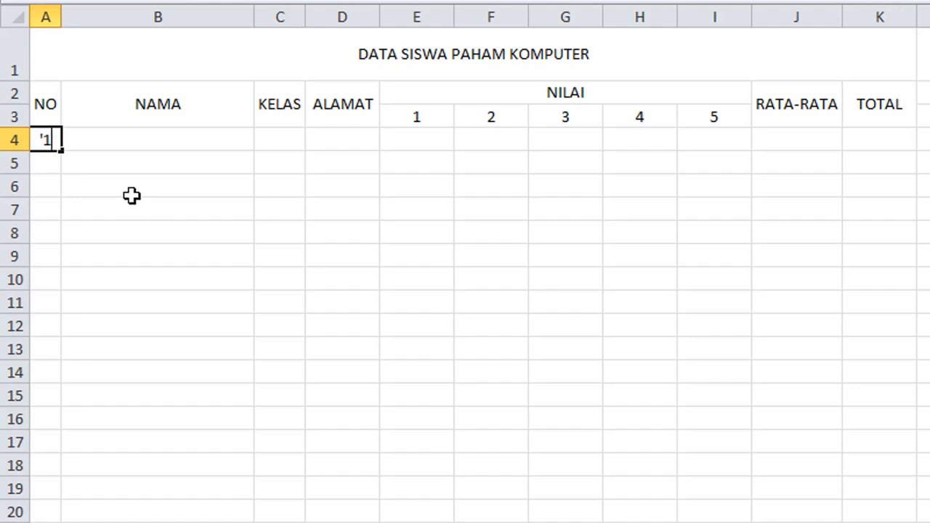
{"action": "left_click", "coordinate": [61, 152]}
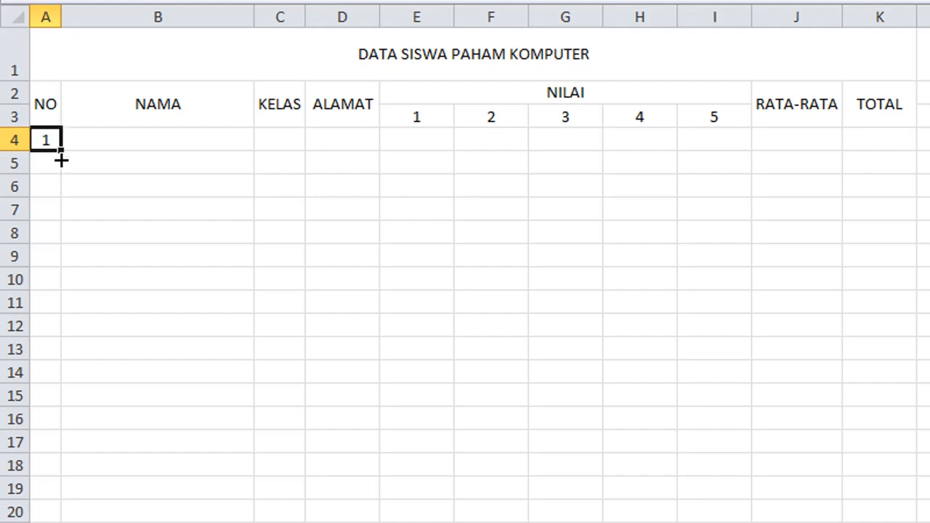
{"action": "left_click_drag", "start_coordinate": [63, 156], "coordinate": [84, 481]}
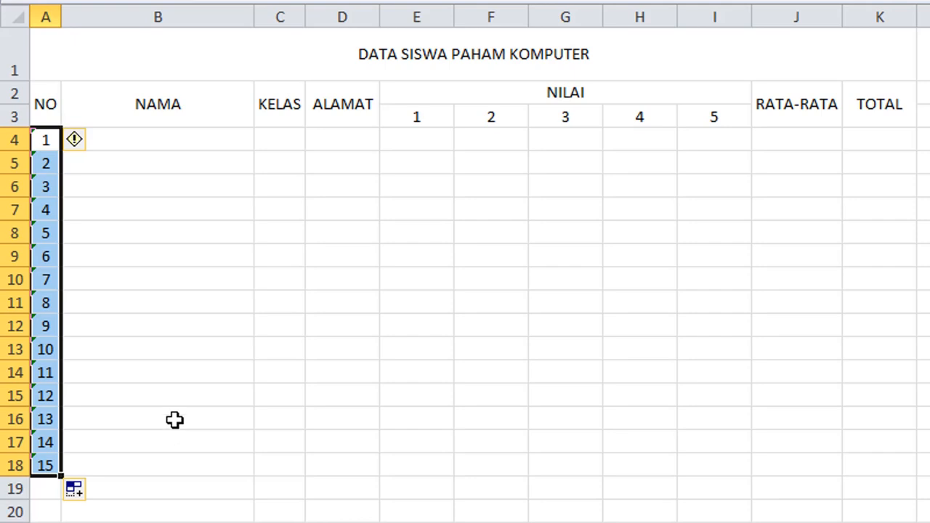
- Enter the names of the first three students in cells B4 to B6 under the NAMA header
{"action": "left_click", "coordinate": [188, 146]}
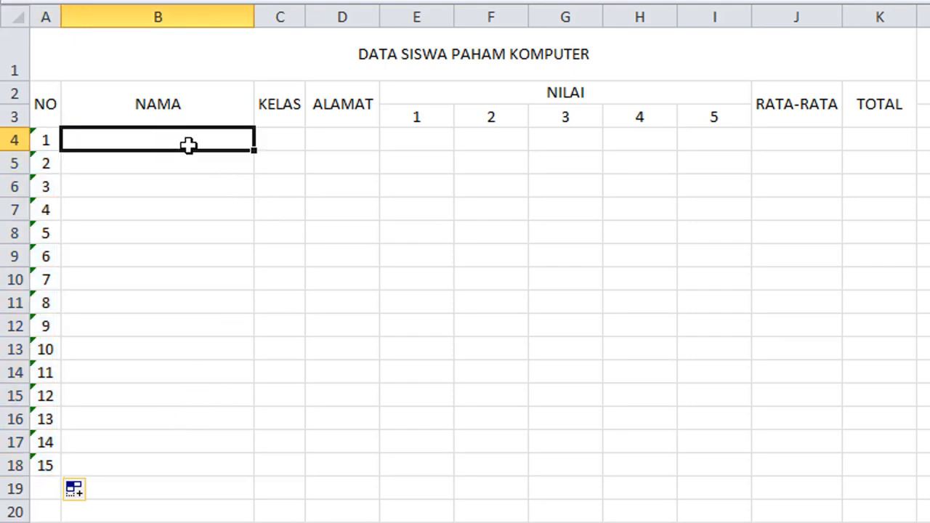
{"action": "type", "text": "MOHAMMAD"}
{"action": "key", "text": "Return"}
{"action": "type", "text": "SAIFUL"}
{"action": "key", "text": "Return"}
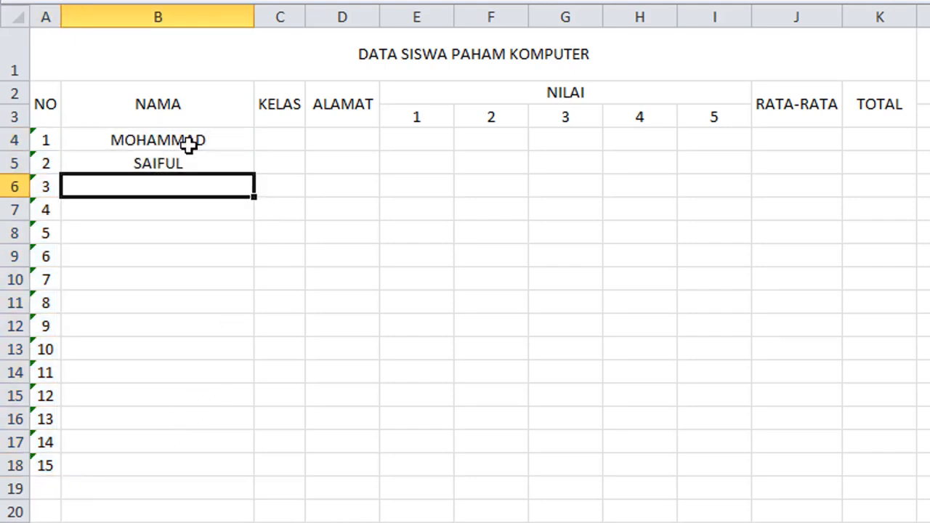
{"action": "type", "text": "BAHRI"}
{"action": "key", "text": "Return"}
- Enter the names of students 4 to 6 in cells B7 to B9 of the NAMA column
{"action": "type", "text": "AHMAD"}
{"action": "key", "text": "Return"}
{"action": "type", "text": "ARDIAN"}
{"action": "key", "text": "Return"}
{"action": "type", "text": "PUTRI"}
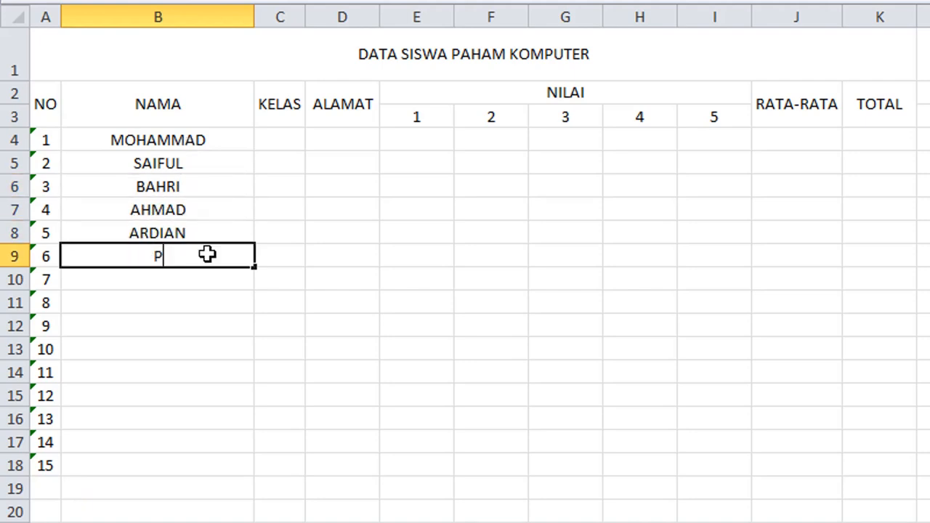
{"action": "key", "text": "Return"}
- Enter the names of the remaining nine students, numbers 7 to 15, in cells B10 to B18
{"action": "type", "text": "SARI IRMA LUKMAN RUDI ISM"}
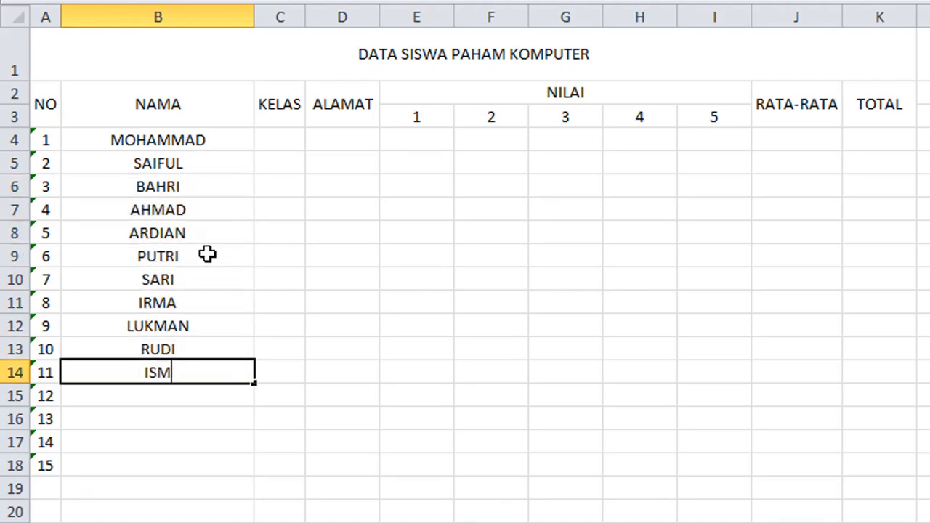
{"action": "type", "text": "I AIN SUIPNO"}
{"action": "key", "text": "Return"}
{"action": "type", "text": "SANTO"}
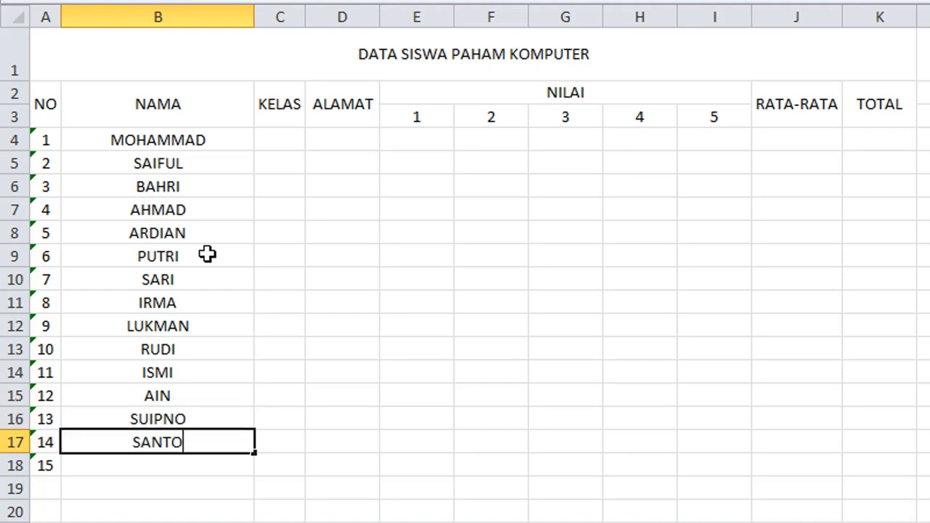
{"action": "key", "text": "Return"}
{"action": "type", "text": "SANTI"}
{"action": "left_click", "coordinate": [367, 145]}
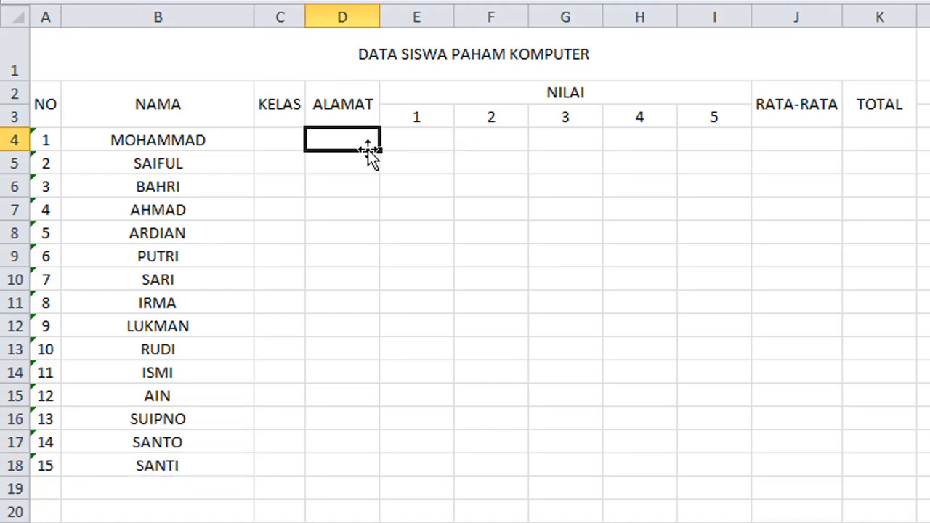
- Enter X in cell C4 under KELAS and fill it down through C18 for all students
{"action": "left_click", "coordinate": [279, 138]}
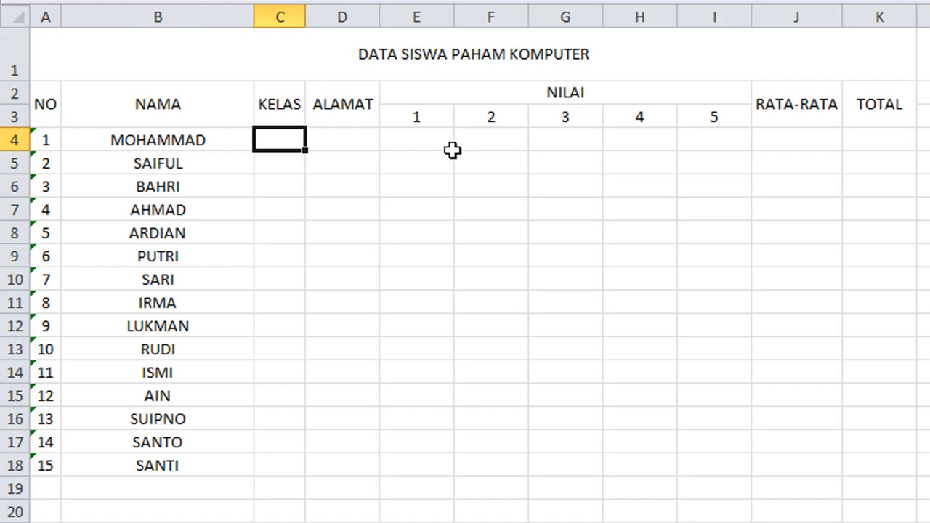
{"action": "type", "text": "X"}
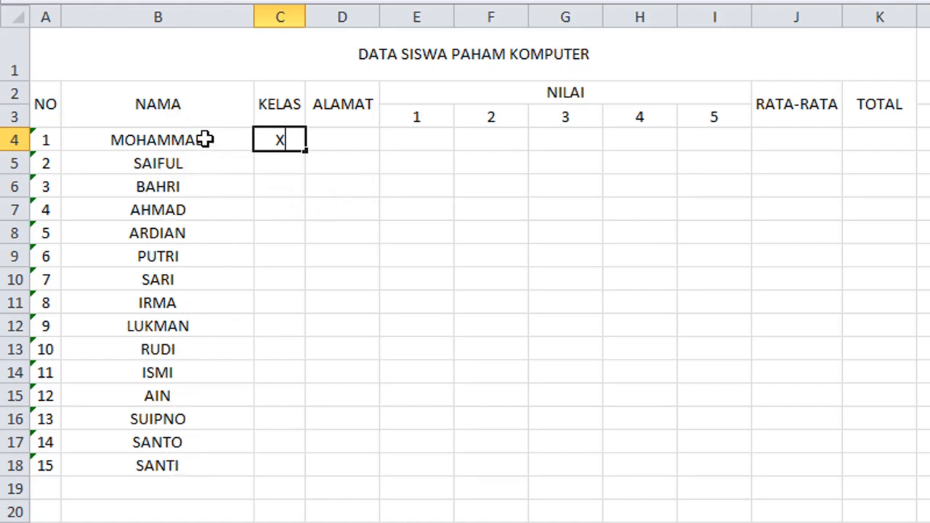
{"action": "double_click", "coordinate": [308, 153]}
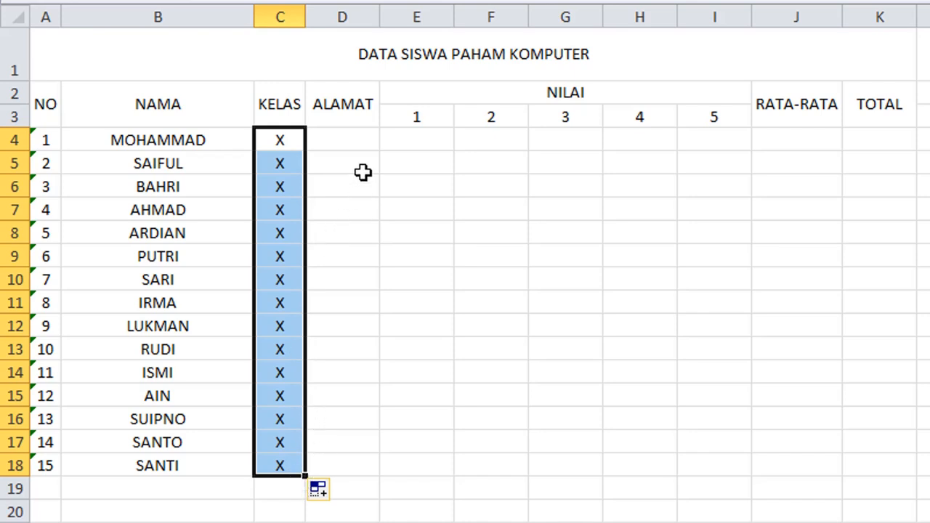
- Enter ARJASA, PABIAN and SAMBAKATI in cells D4 to D6 under the ALAMAT header
{"action": "left_click", "coordinate": [352, 140]}
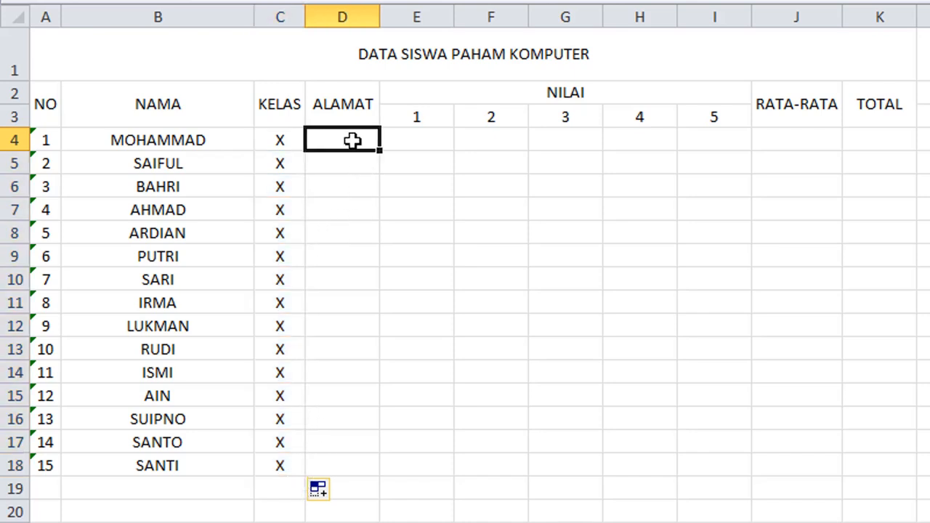
{"action": "type", "text": "ARJASA"}
{"action": "key", "text": "Return"}
{"action": "type", "text": "PABIAN"}
{"action": "key", "text": "Return"}
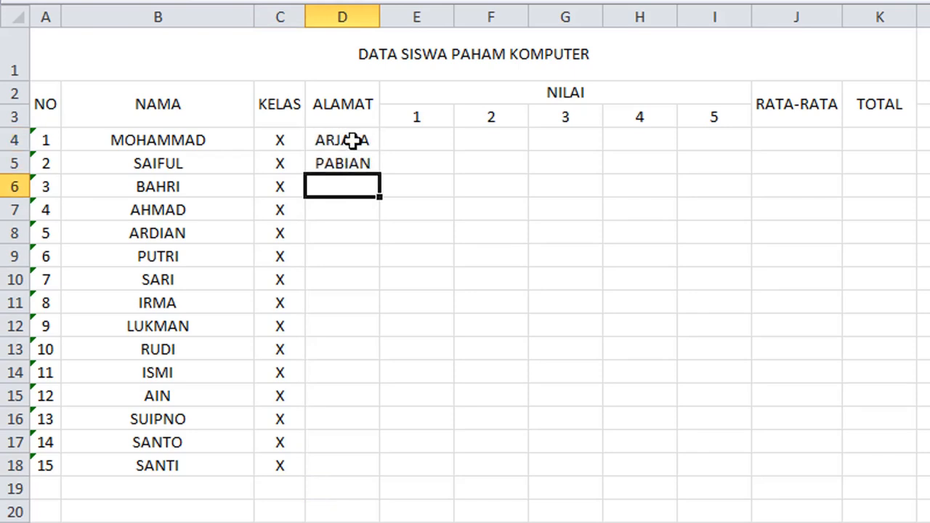
{"action": "type", "text": "SAMBAKATI"}
{"action": "key", "text": "Return"}
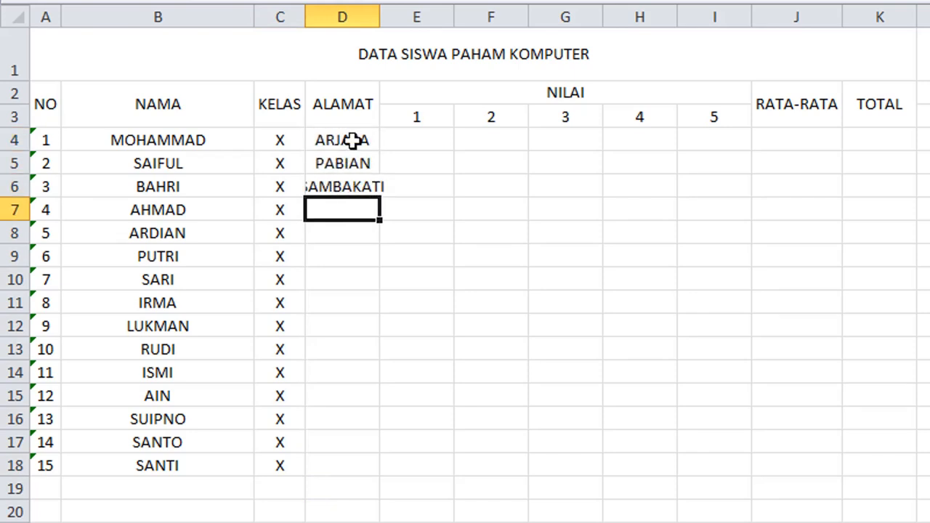
- Enter SAWAH SUMUR, DAANDUNG, KALINGANYAR and KALISANGKA in cells D7 to D10 of the ALAMAT column
{"action": "type", "text": "SAWAH SUMUR"}
{"action": "key", "text": "Return"}
{"action": "type", "text": "DAANDUNG"}
{"action": "key", "text": "Return"}
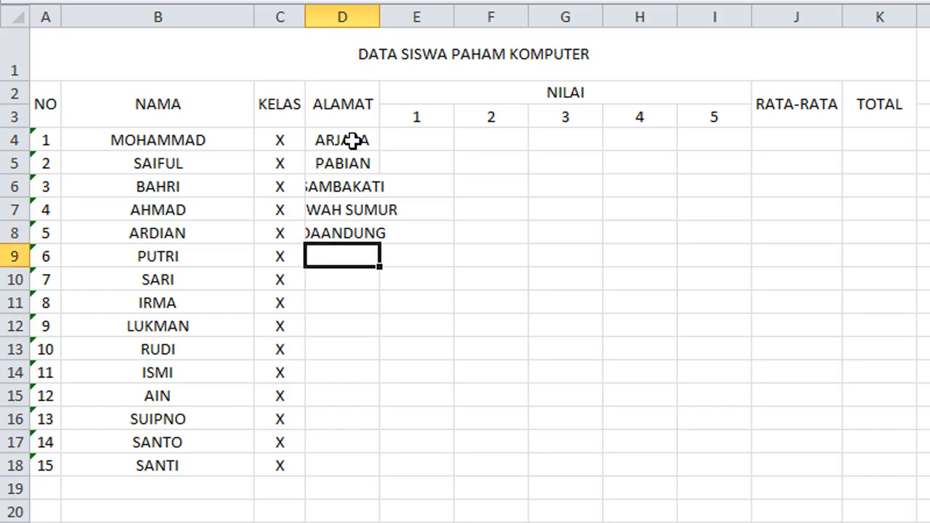
{"action": "type", "text": "KALINGANYAR"}
{"action": "key", "text": "Return"}
{"action": "type", "text": "KALISANGKA"}
{"action": "key", "text": "Return"}
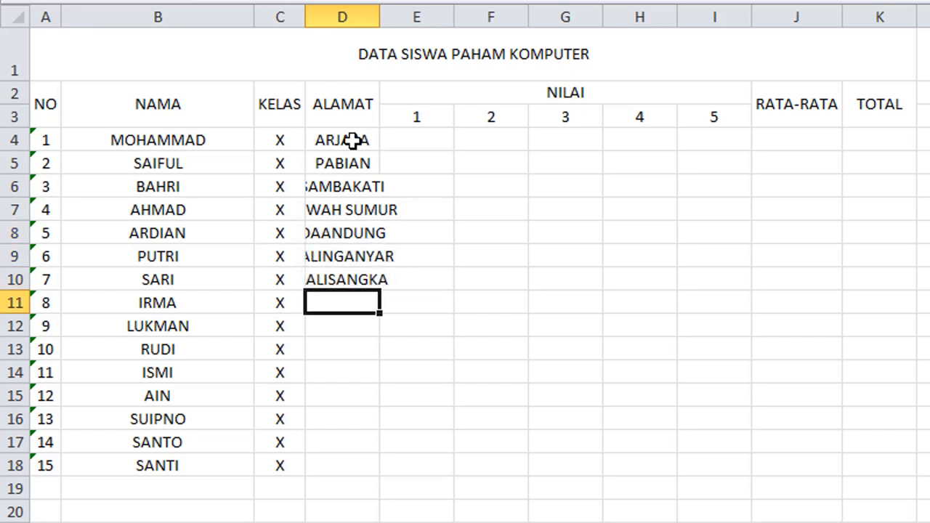
- Enter BUDDI, SADULANG and SAPEKEN in cells D11 to D13 of the ALAMAT column
{"action": "type", "text": "BUDDI"}
{"action": "key", "text": "Return"}
{"action": "type", "text": "SAGUBI"}
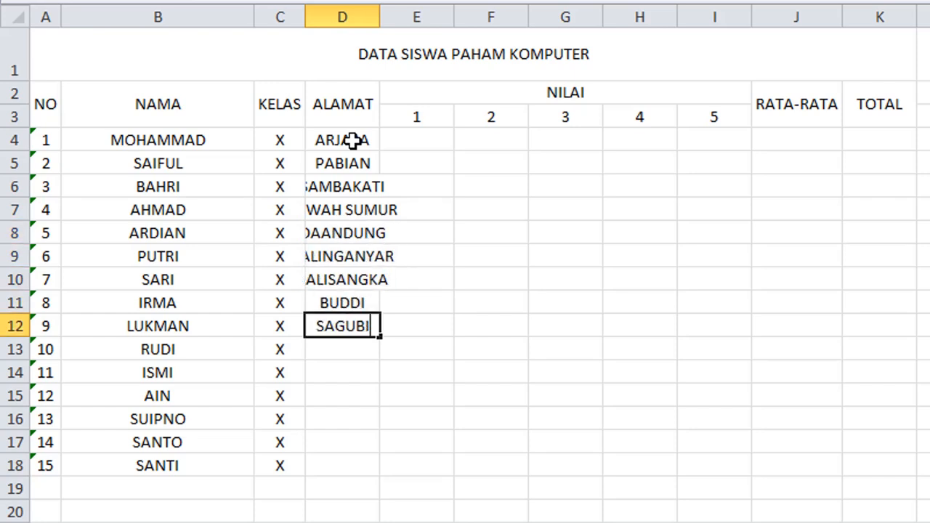
{"action": "key", "text": "BackSpace"}
{"action": "key", "text": "BackSpace"}
{"action": "key", "text": "BackSpace"}
{"action": "key", "text": "BackSpace"}
{"action": "key", "text": "BackSpace"}
{"action": "key", "text": "BackSpace"}
{"action": "type", "text": "SADULANG"}
{"action": "key", "text": "Return"}
{"action": "type", "text": "SAPEKEN"}
{"action": "key", "text": "Return"}
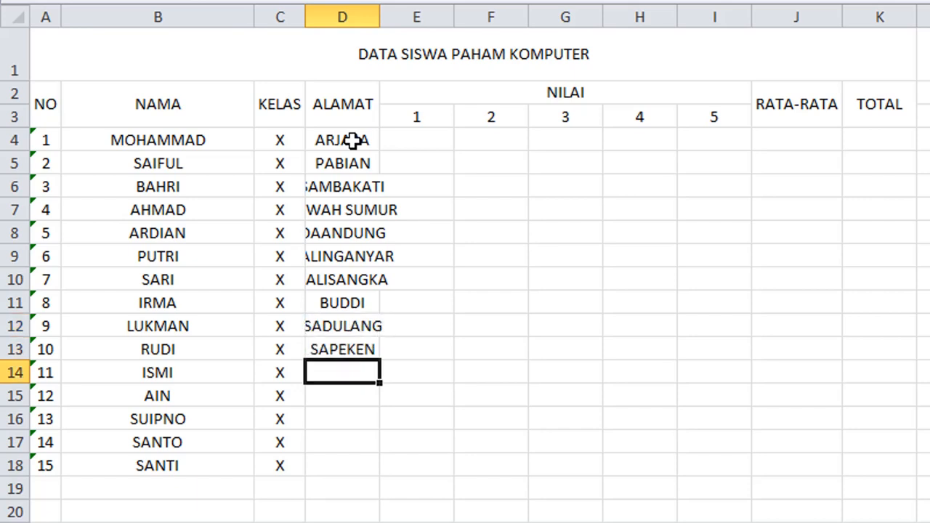
- Enter ARJASA, KALIKATAK and BILIS BILIS in cells D14 to D16 of the ALAMAT column
{"action": "type", "text": "ARJASA"}
{"action": "key", "text": "Return"}
{"action": "type", "text": "KALIKATAK"}
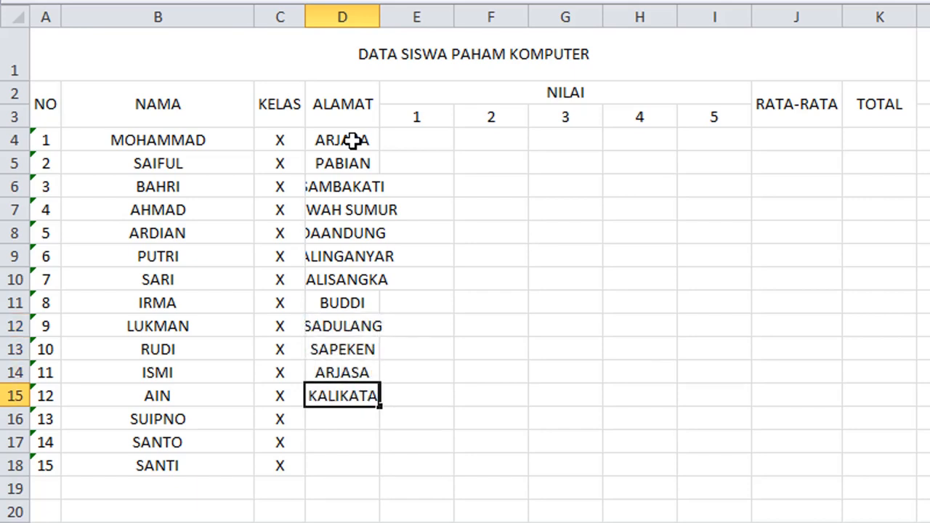
{"action": "key", "text": "Return"}
{"action": "type", "text": "BILIS BILIS"}
{"action": "key", "text": "Return"}
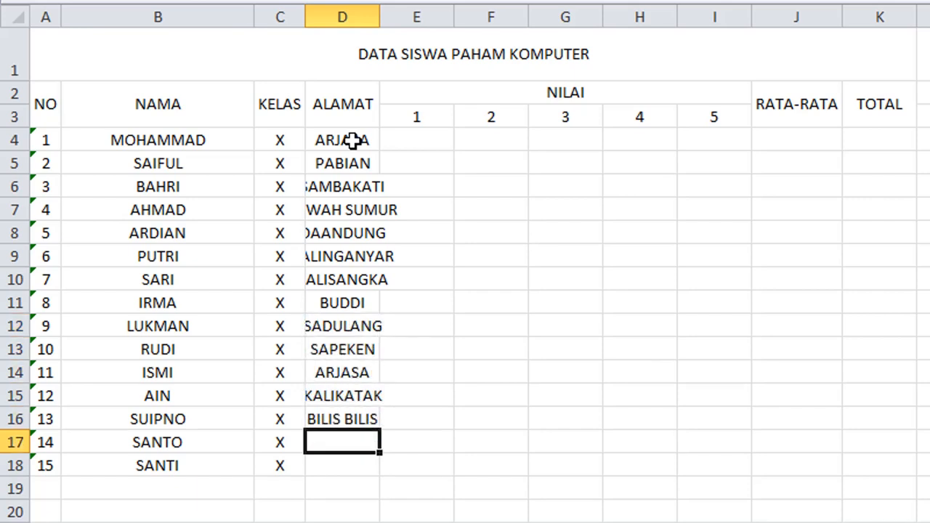
- Enter PANDEMAN in D17 and SAMBAKATI in D18, and fit column D to its longest entry
{"action": "type", "text": "PANDEMAN"}
{"action": "key", "text": "Return"}
{"action": "type", "text": "SAMBAKATI"}
{"action": "left_click", "coordinate": [353, 141]}
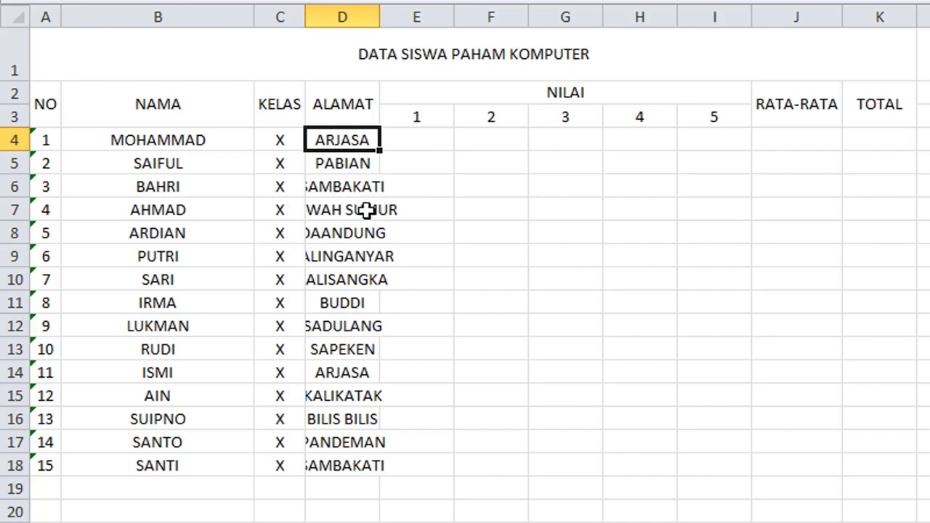
{"action": "double_click", "coordinate": [379, 16]}
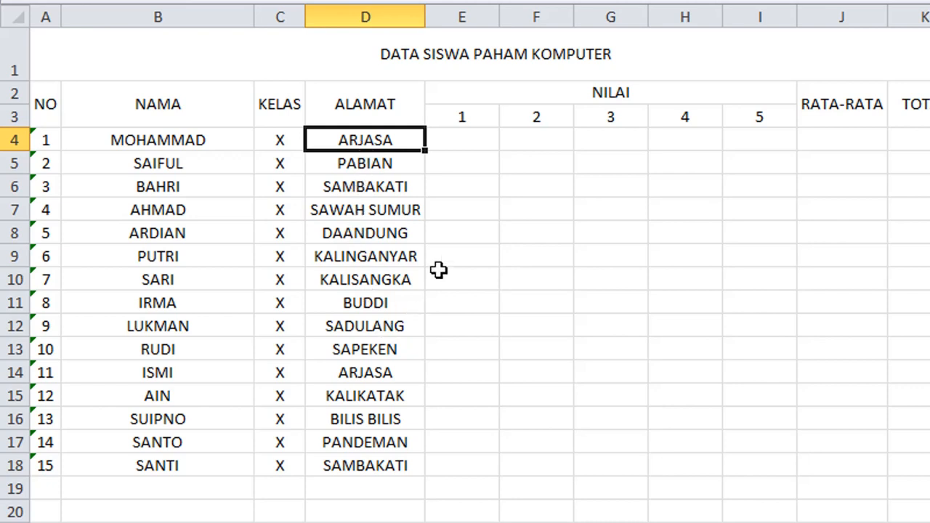
- Enter the formula =75+10*RAND() in cell E4 under score 1 and fill it down through E18
{"action": "left_click", "coordinate": [472, 144]}
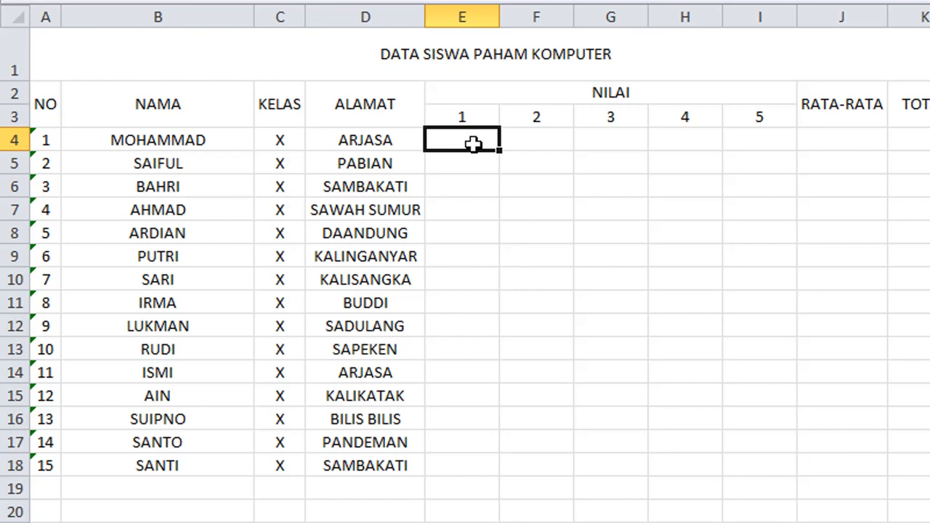
{"action": "type", "text": "=75"}
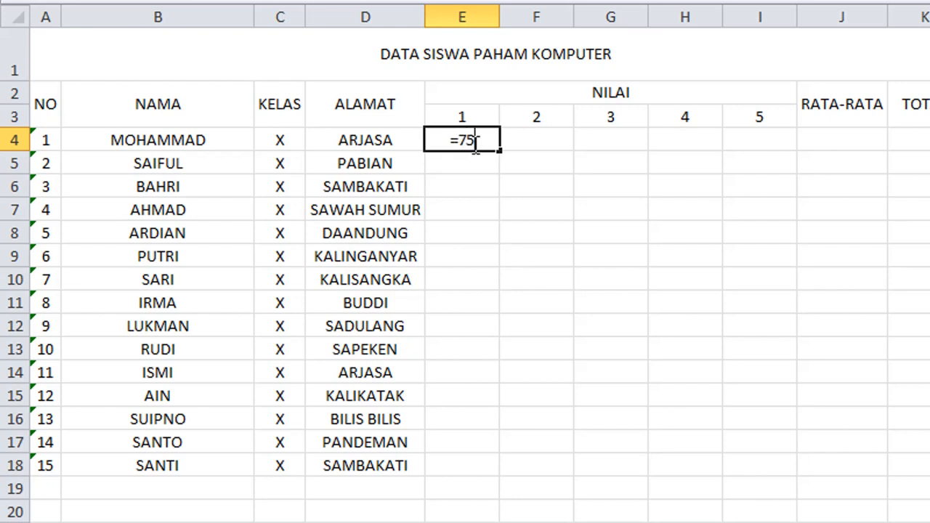
{"action": "type", "text": "*10*RA"}
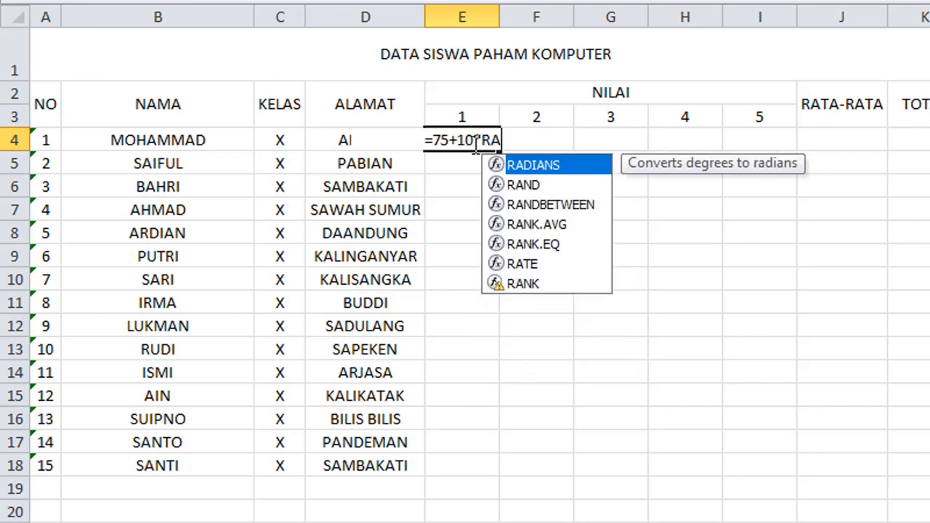
{"action": "type", "text": "ND()"}
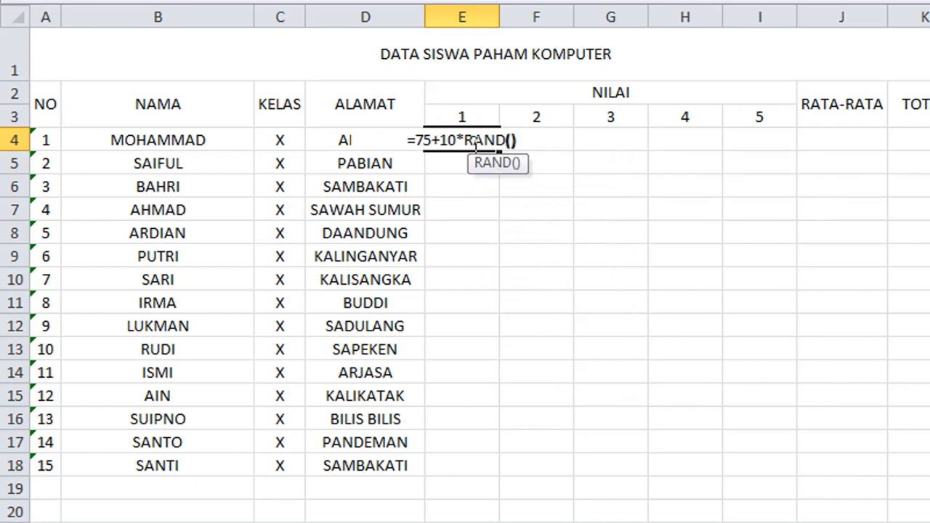
{"action": "key", "text": "Return"}
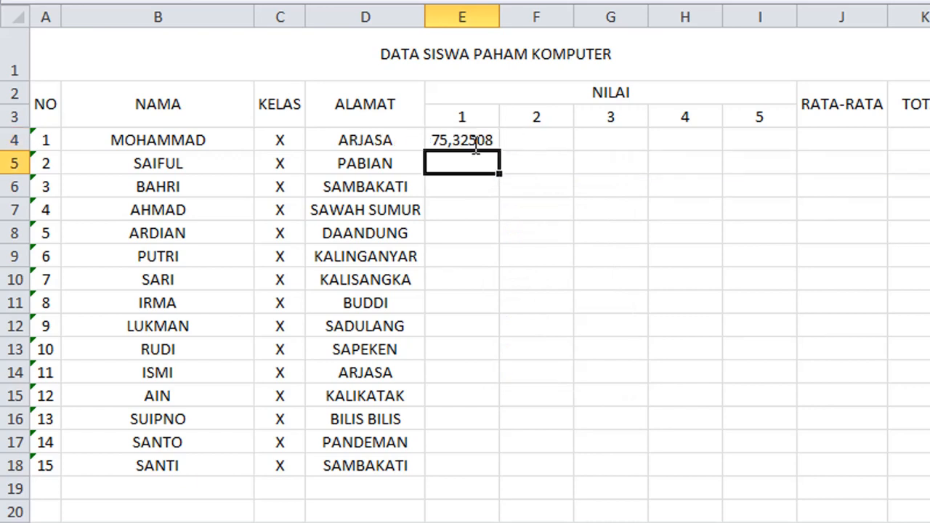
{"action": "left_click", "coordinate": [473, 144]}
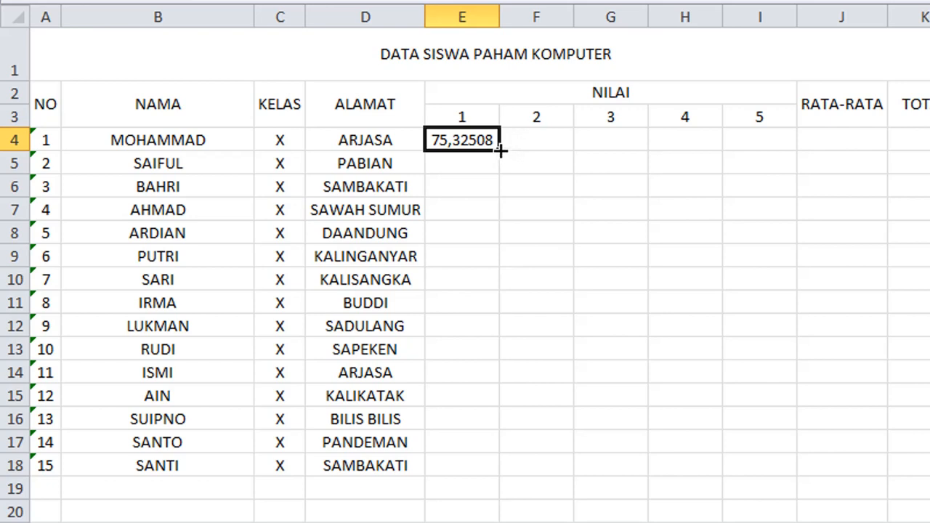
{"action": "double_click", "coordinate": [500, 149]}
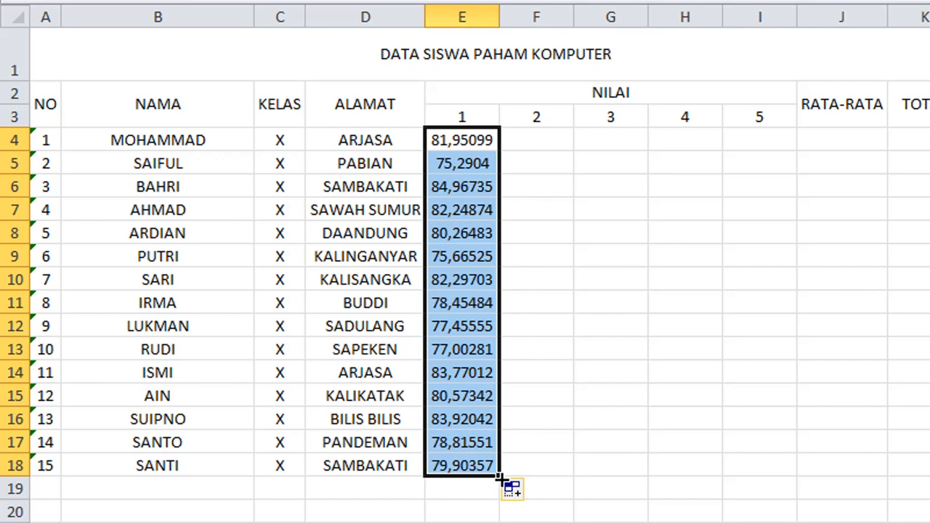
- Fill the score formulas from column E across to column I and format E4:I18 as Number with 0 decimal places
{"action": "left_click_drag", "start_coordinate": [499, 478], "coordinate": [788, 472]}
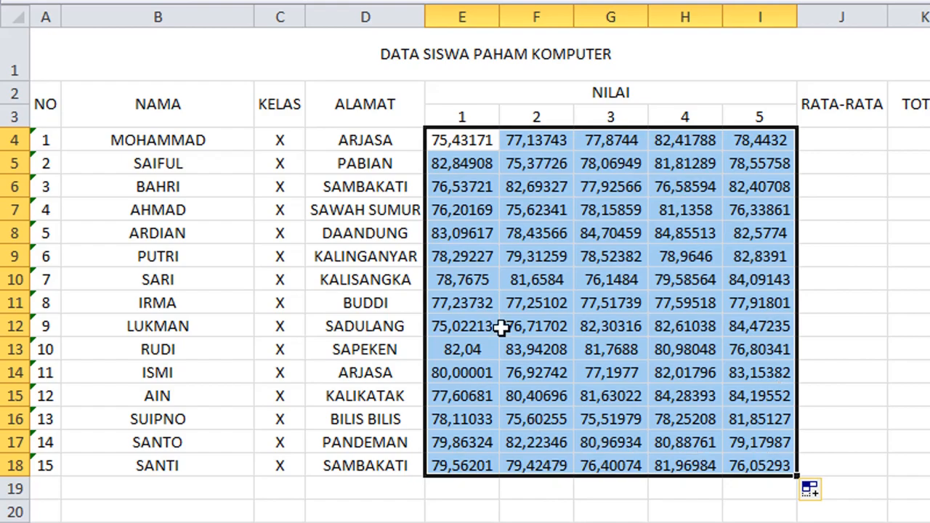
{"action": "right_click", "coordinate": [634, 230]}
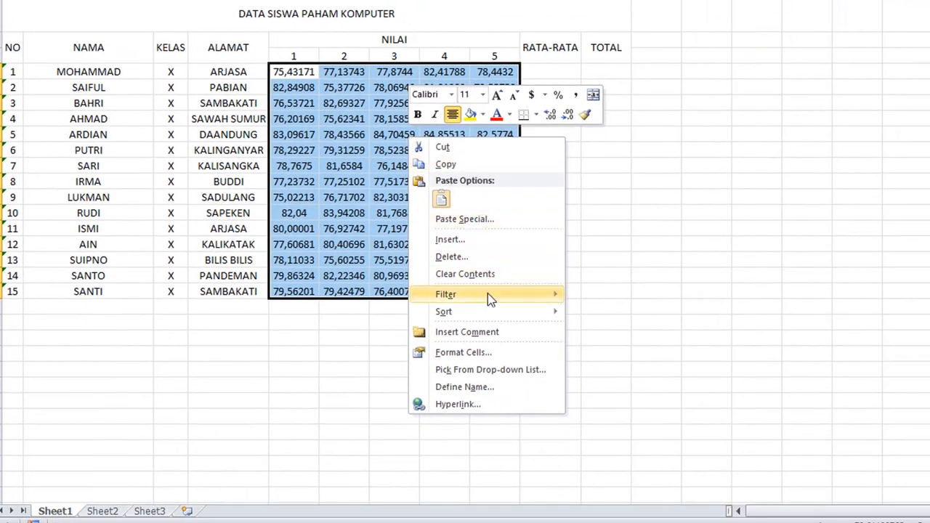
{"action": "left_click", "coordinate": [494, 356]}
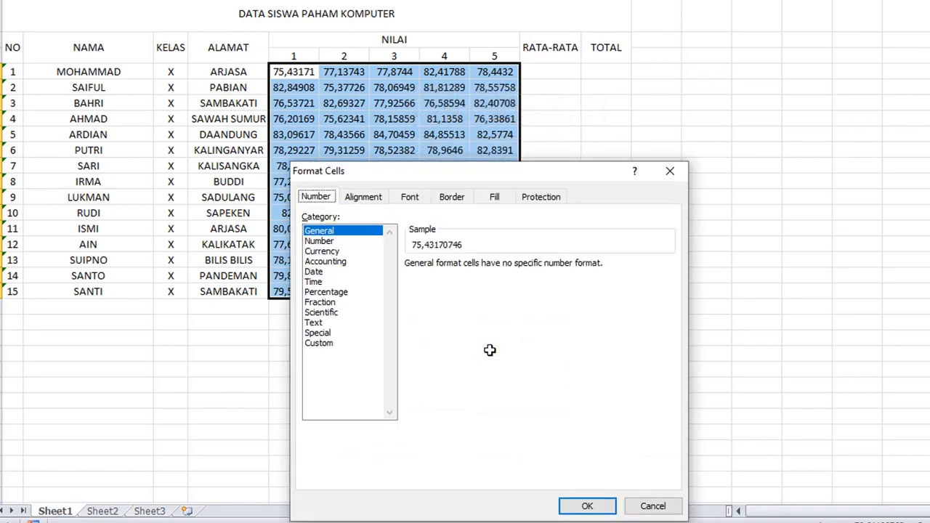
{"action": "left_click", "coordinate": [323, 197]}
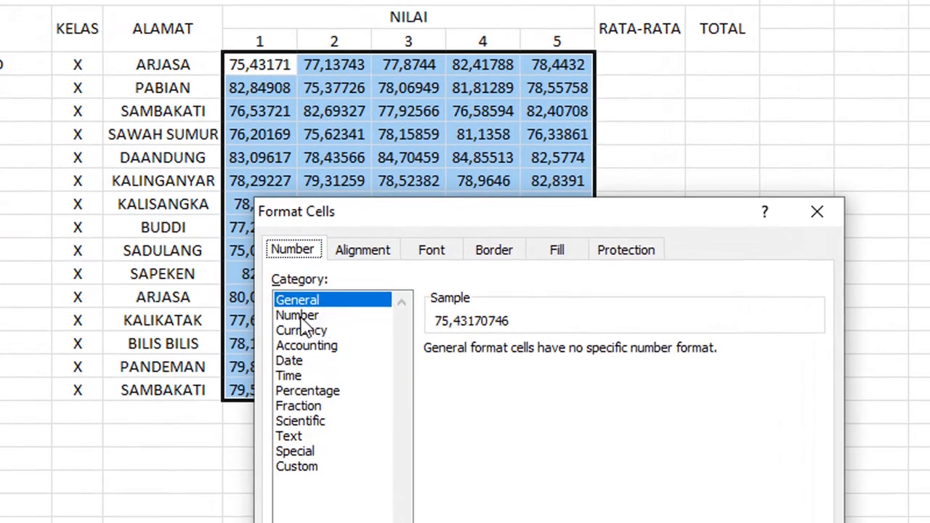
{"action": "left_click", "coordinate": [298, 315]}
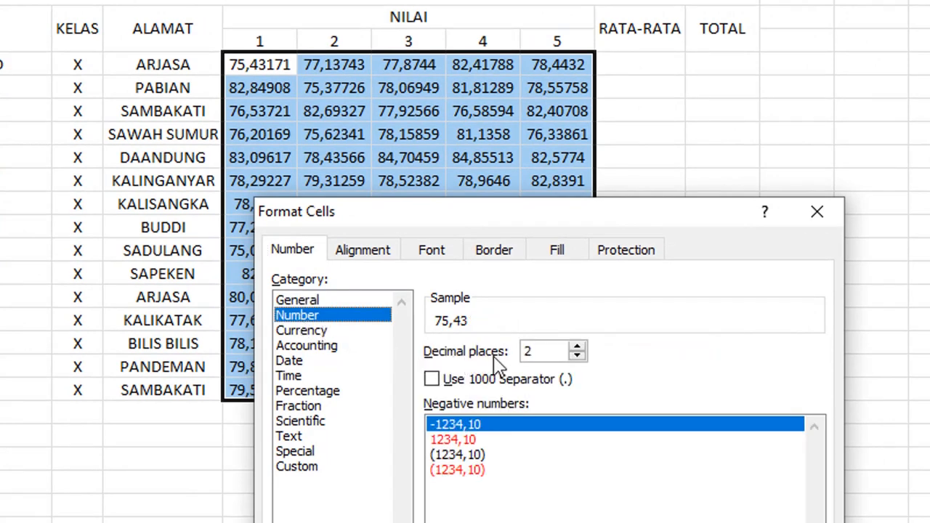
{"action": "left_click", "coordinate": [576, 355]}
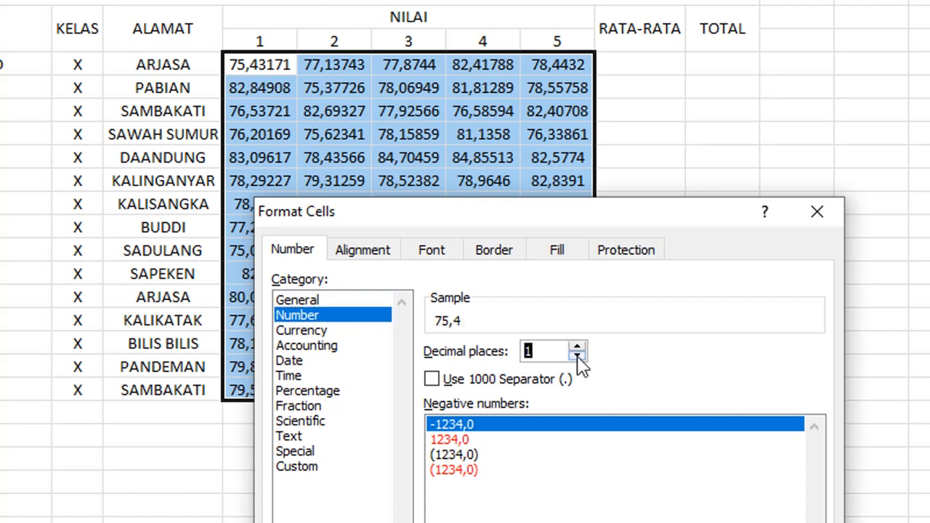
{"action": "left_click", "coordinate": [577, 355]}
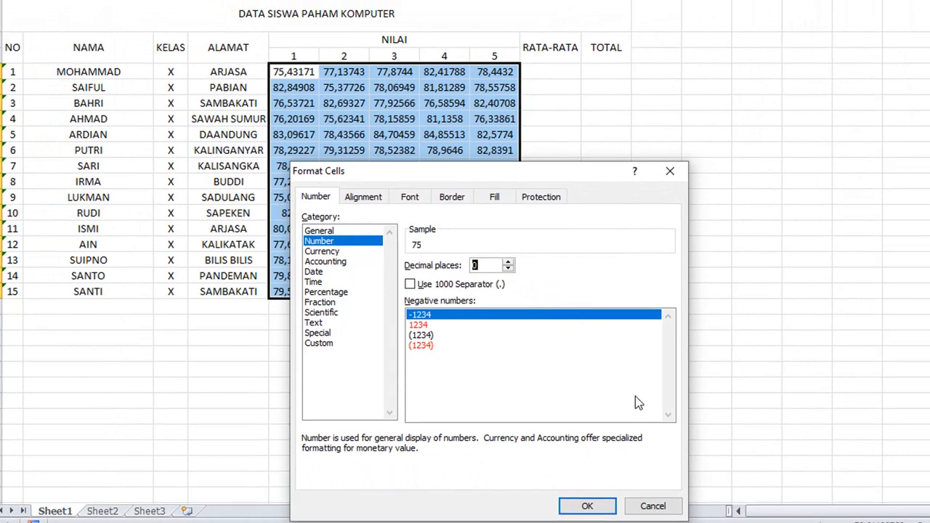
{"action": "left_click", "coordinate": [588, 509]}
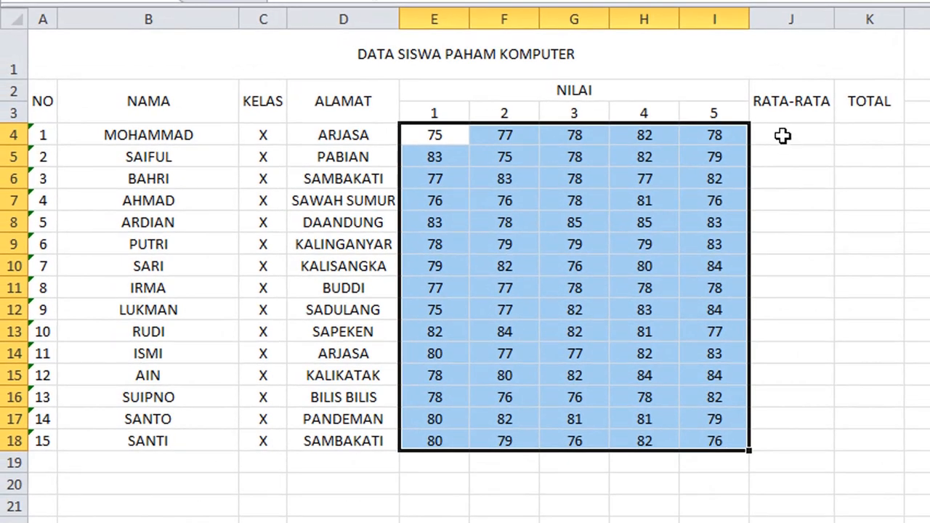
- Enter the formula =AVERAGE(E4:I4) in cell J4 under RATA-RATA and fill it down through J18
{"action": "left_click", "coordinate": [781, 136]}
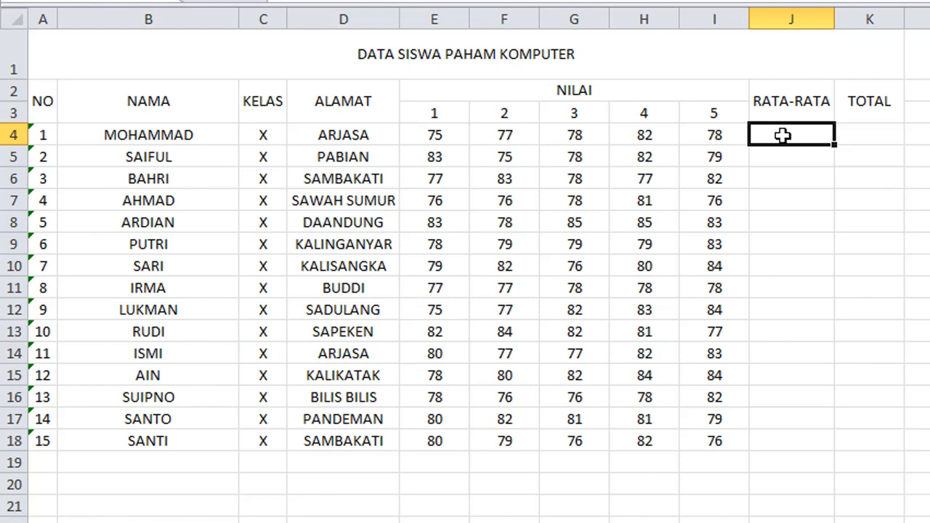
{"action": "type", "text": "="}
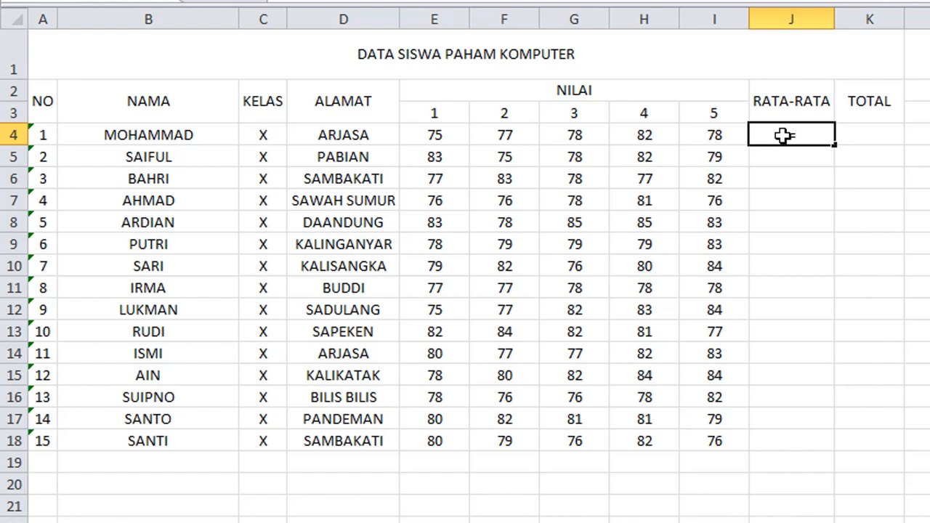
{"action": "type", "text": "AVE"}
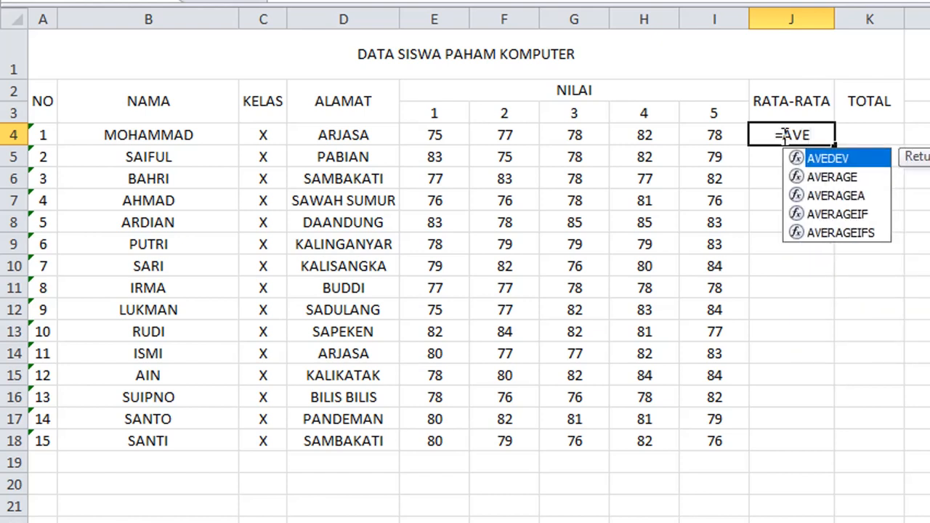
{"action": "type", "text": "RAGE"}
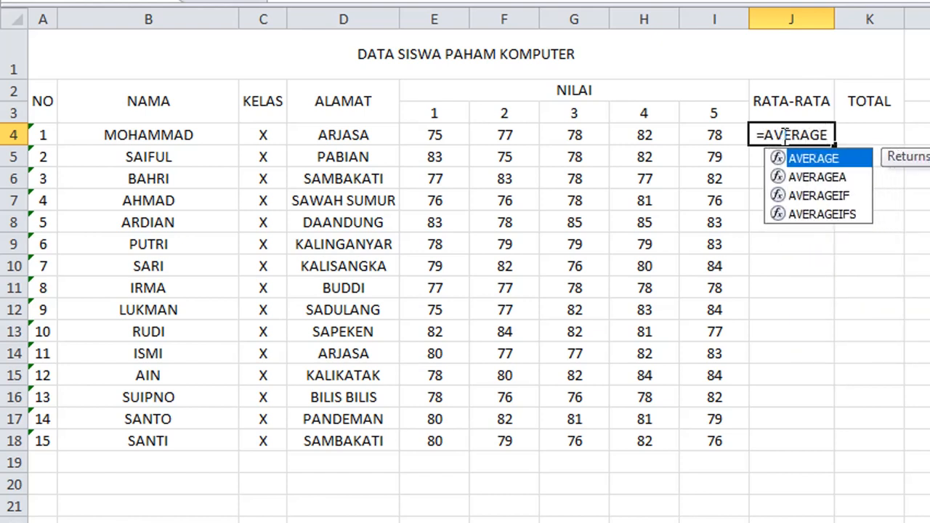
{"action": "type", "text": "("}
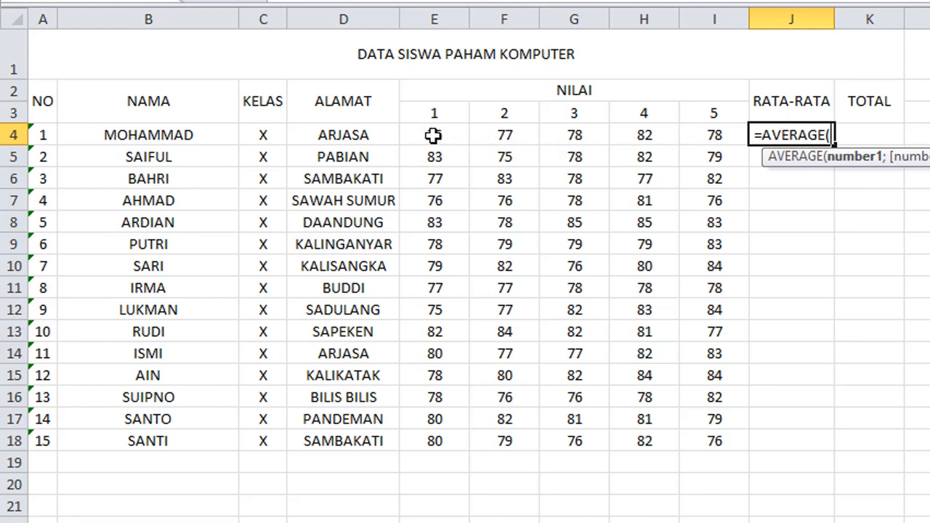
{"action": "left_click_drag", "start_coordinate": [435, 136], "coordinate": [720, 135]}
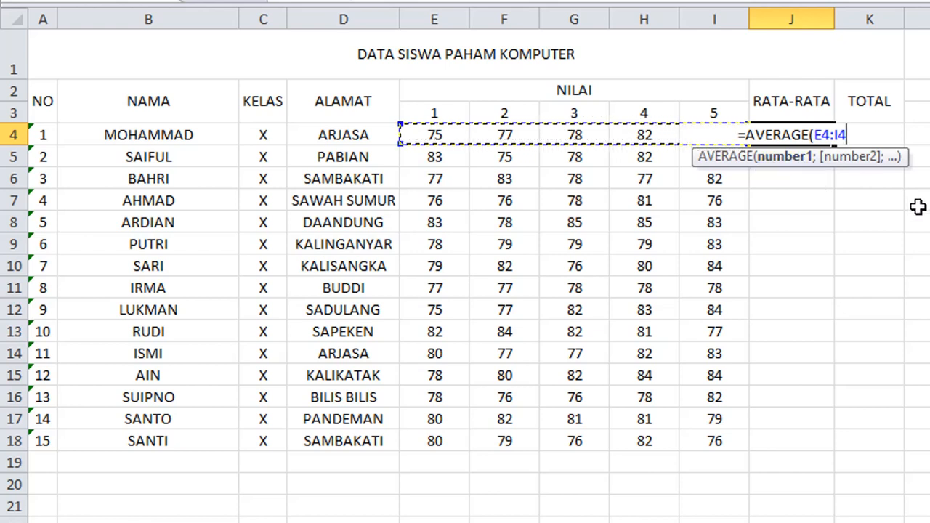
{"action": "type", "text": ")"}
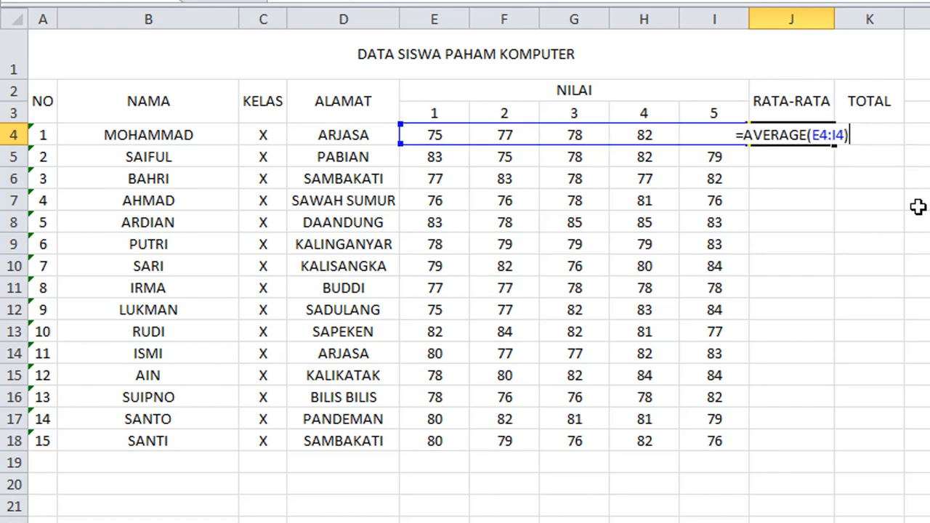
{"action": "key", "text": "Return"}
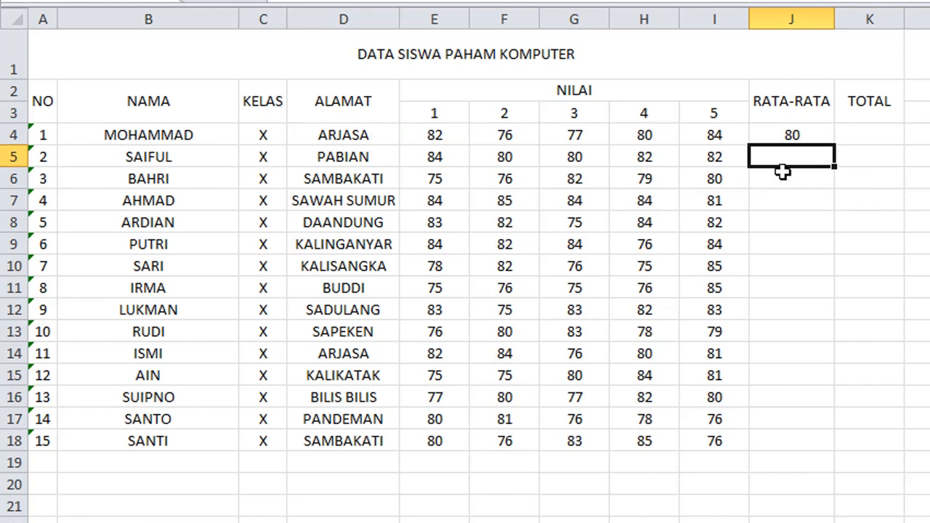
{"action": "left_click", "coordinate": [812, 131]}
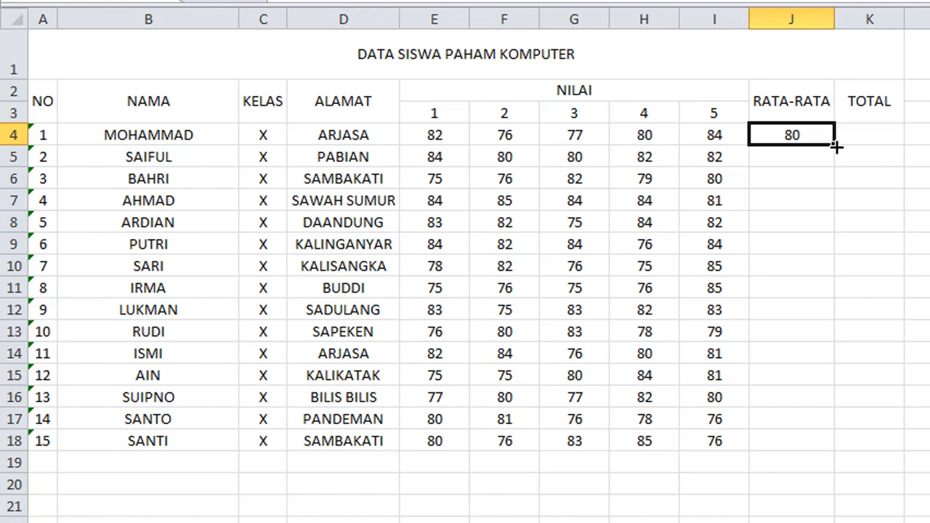
{"action": "double_click", "coordinate": [836, 147]}
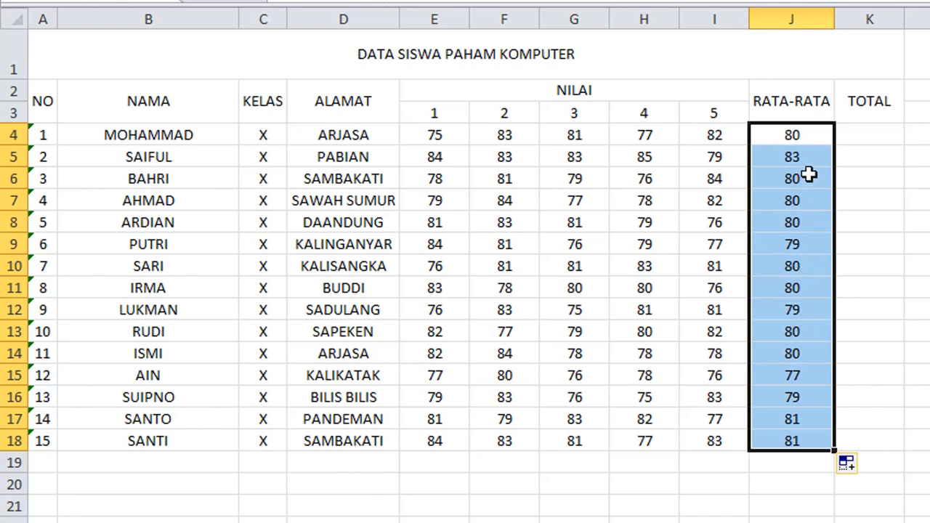
- Enter the formula =SUM(E4:I4) in cell K4 under TOTAL and fill it down through K18
{"action": "left_click", "coordinate": [887, 135]}
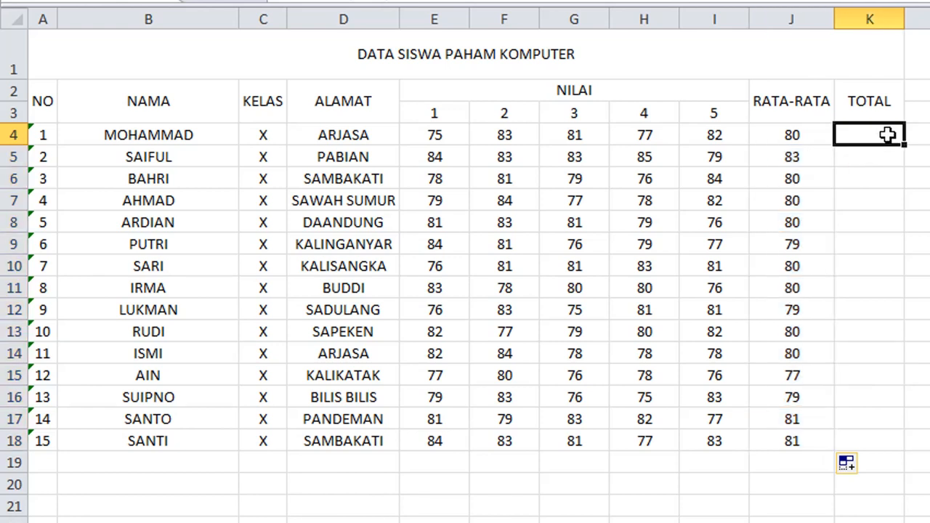
{"action": "type", "text": "="}
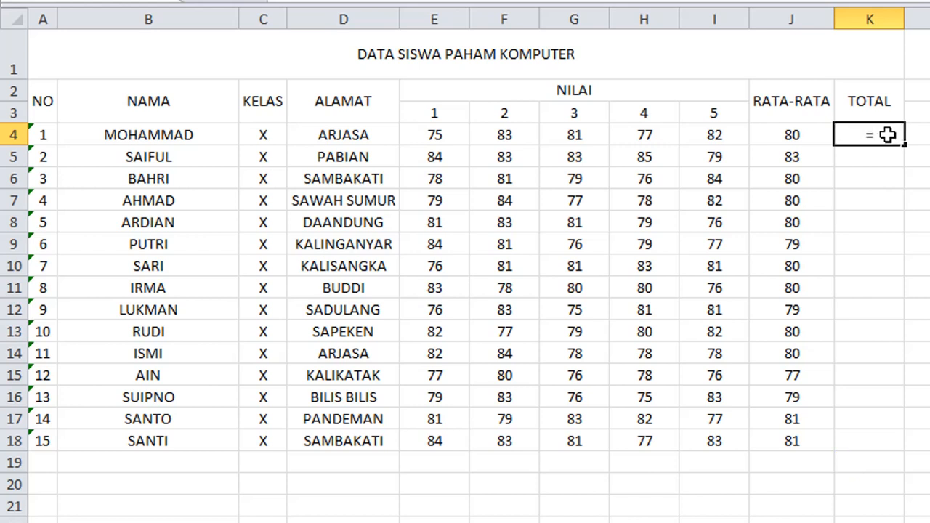
{"action": "type", "text": "SUM"}
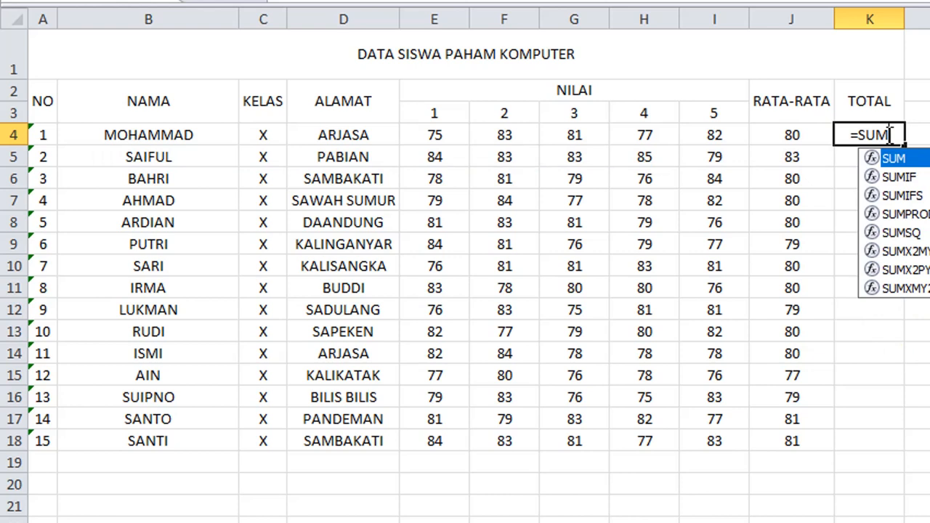
{"action": "type", "text": "("}
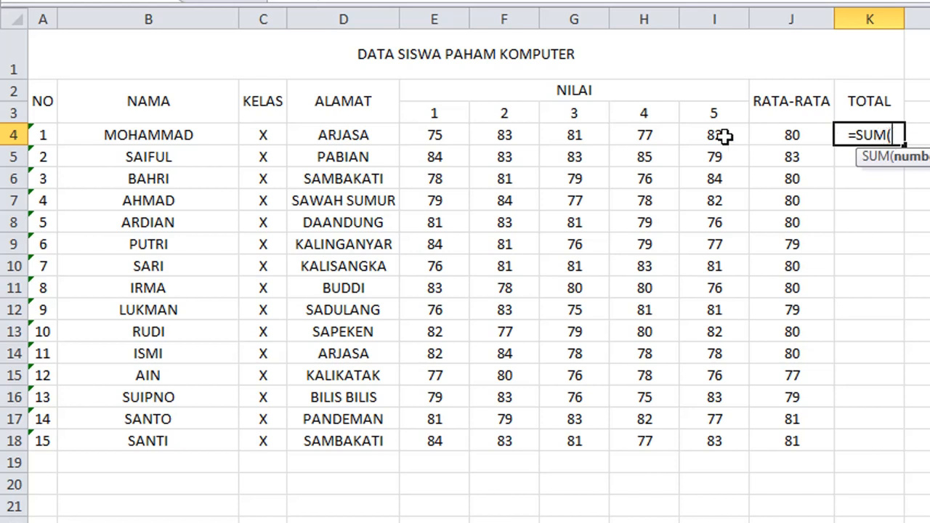
{"action": "left_click", "coordinate": [436, 137]}
{"action": "left_click_drag", "start_coordinate": [436, 137], "coordinate": [725, 134]}
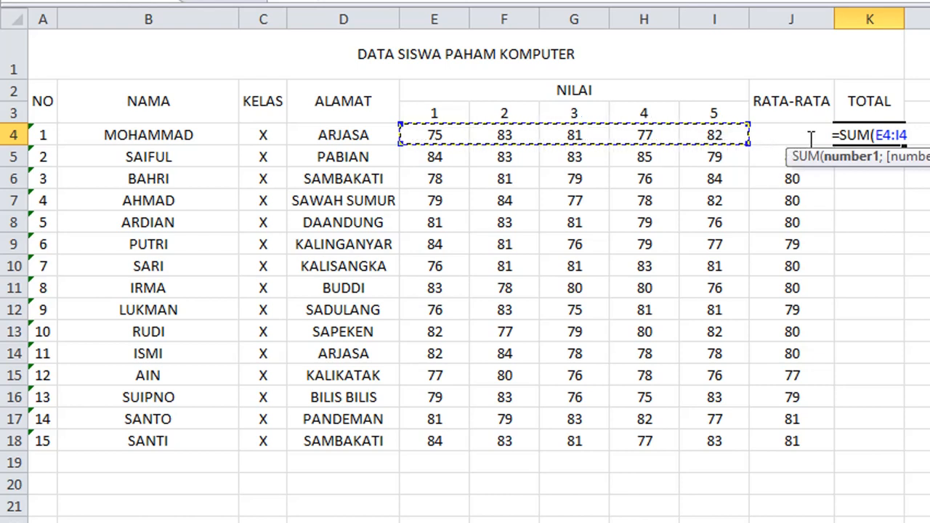
{"action": "type", "text": ")"}
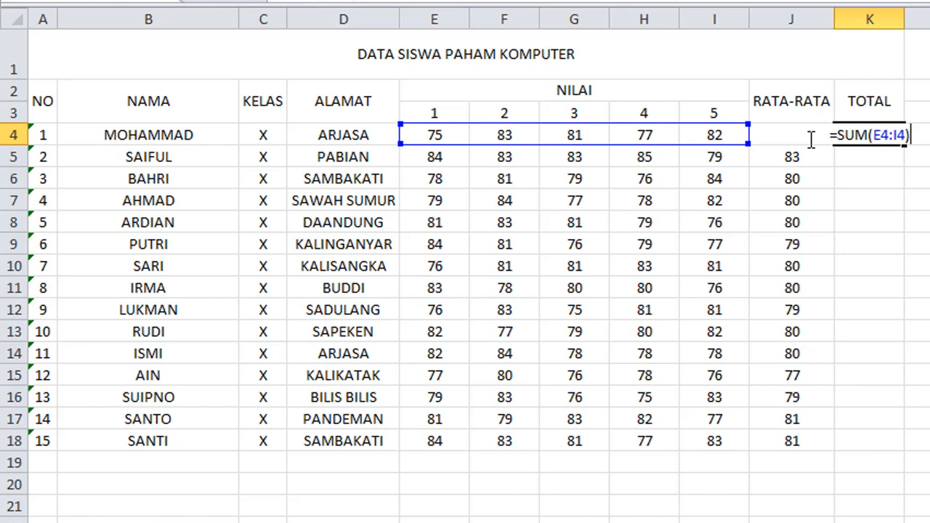
{"action": "key", "text": "Return"}
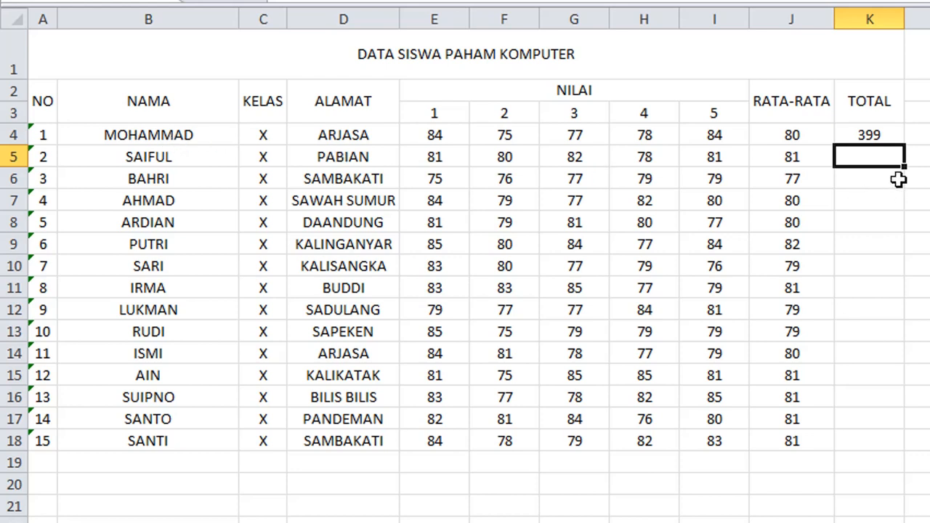
{"action": "left_click", "coordinate": [880, 133]}
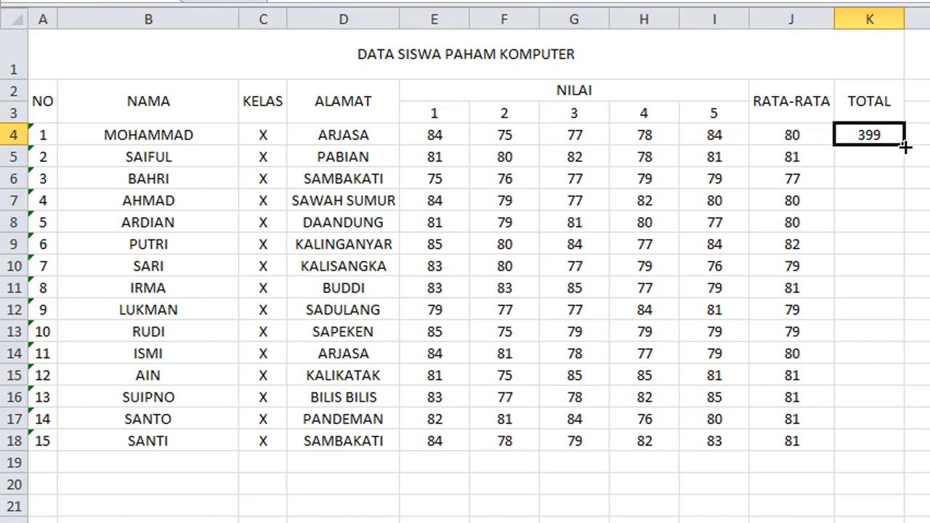
{"action": "double_click", "coordinate": [905, 146]}
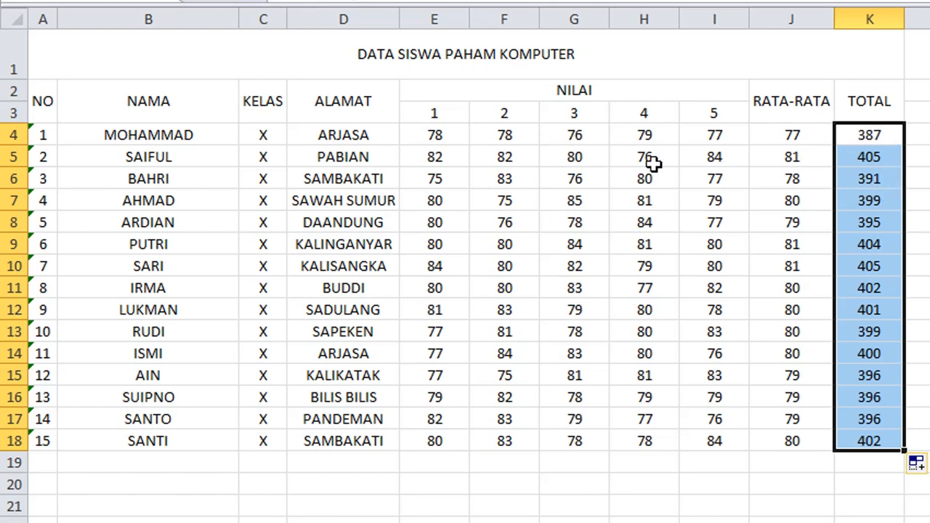
- Check the score, average and total cells of the first student in row 4
{"action": "left_click", "coordinate": [448, 140]}
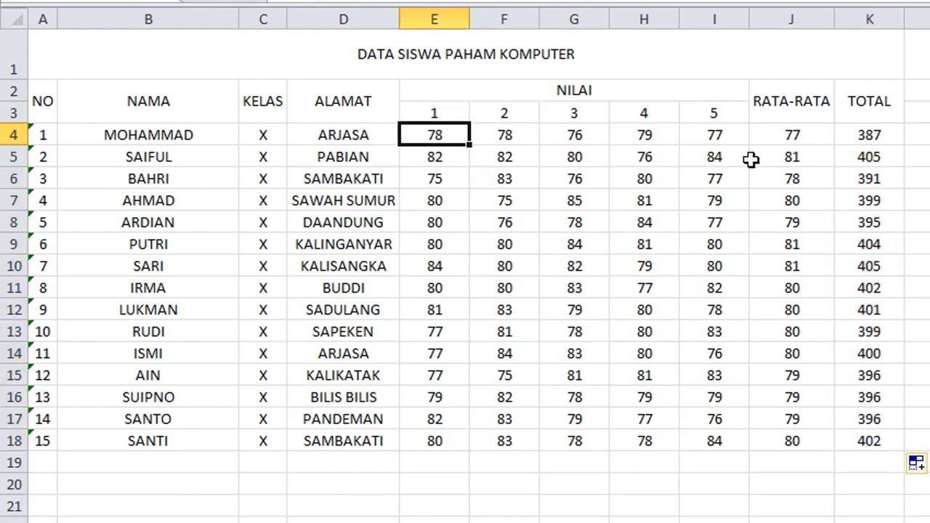
{"action": "left_click", "coordinate": [870, 135]}
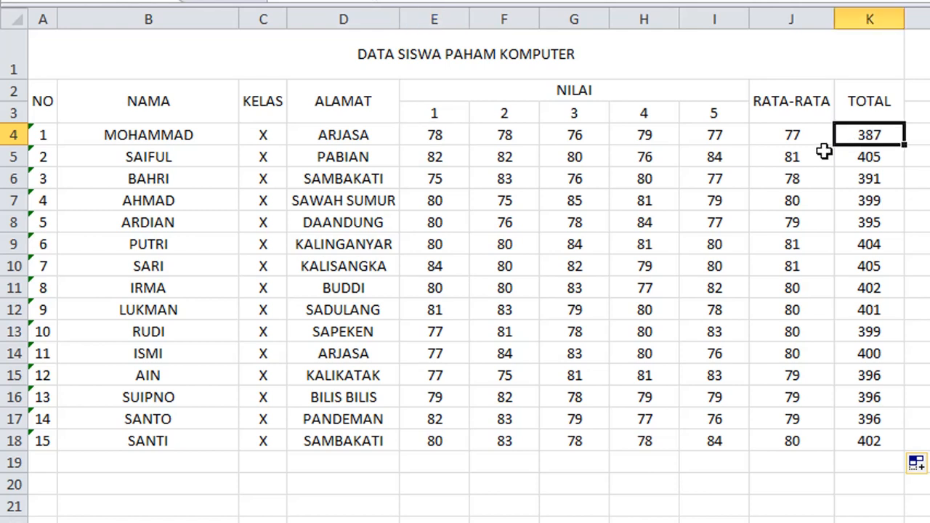
{"action": "left_click", "coordinate": [789, 136]}
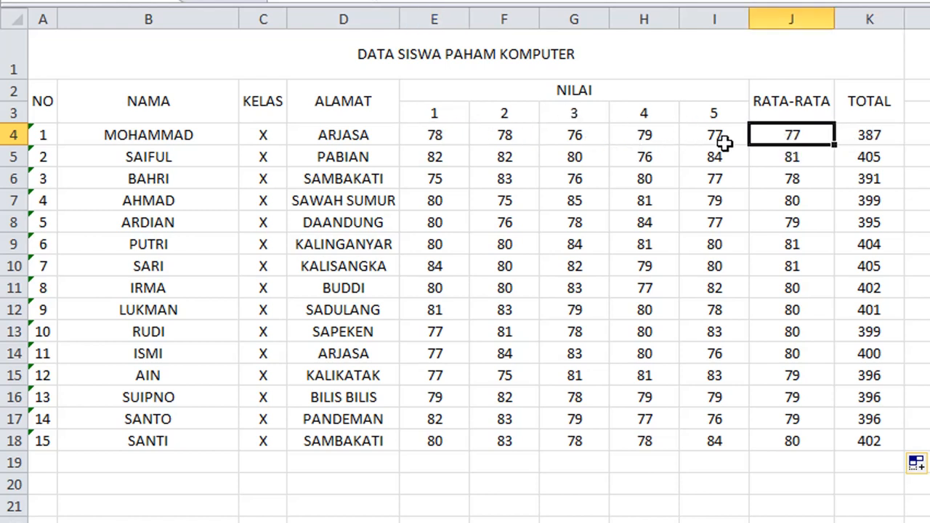
{"action": "key", "text": "Left"}
{"action": "key", "text": "Left"}
{"action": "key", "text": "Left"}
{"action": "key", "text": "Left"}
{"action": "key", "text": "Left"}
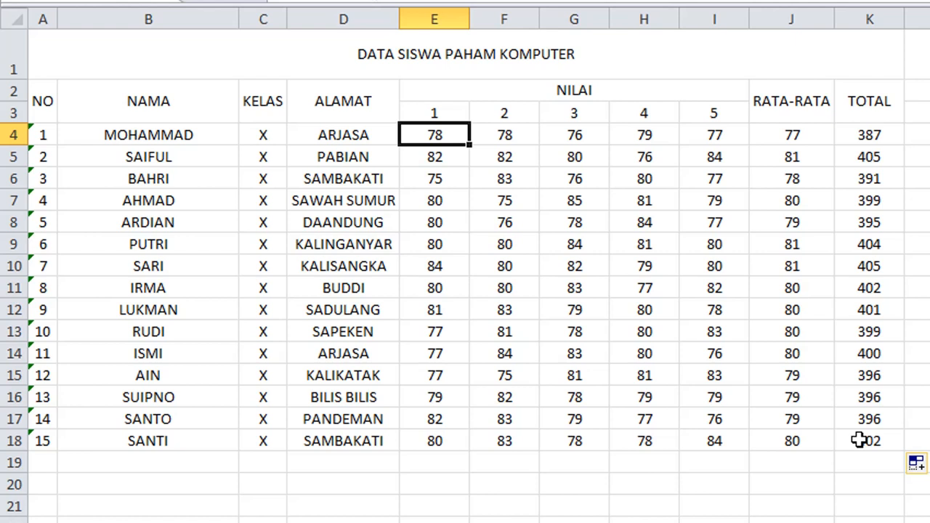
- Apply All Borders to the table range A2:K18, from the header rows to the last student, and deselect it
{"action": "left_click", "coordinate": [35, 101]}
{"action": "left_click_drag", "start_coordinate": [35, 100], "coordinate": [858, 441]}
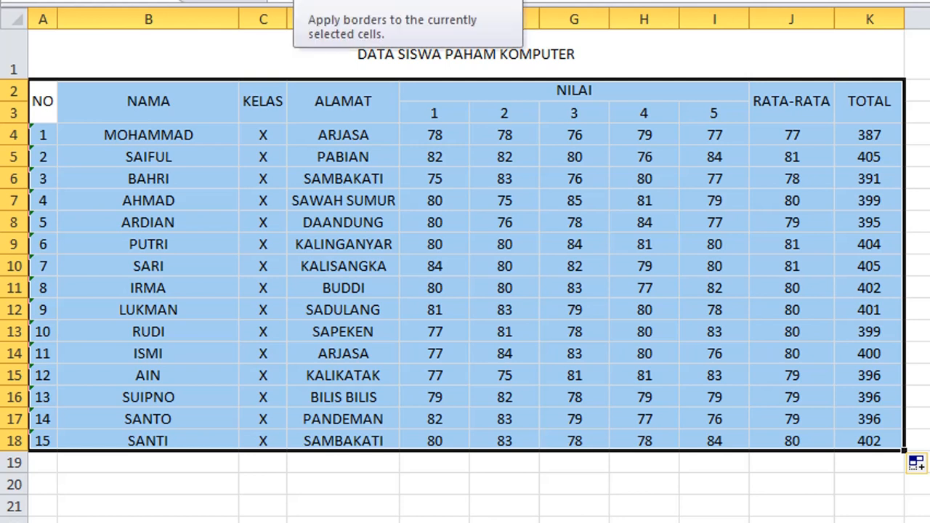
{"action": "left_click", "coordinate": [300, 1]}
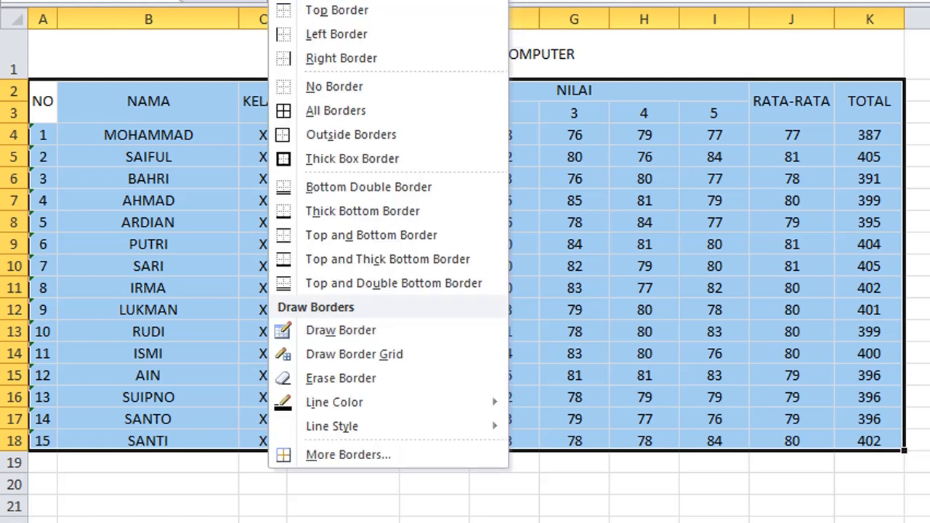
{"action": "left_click", "coordinate": [381, 116]}
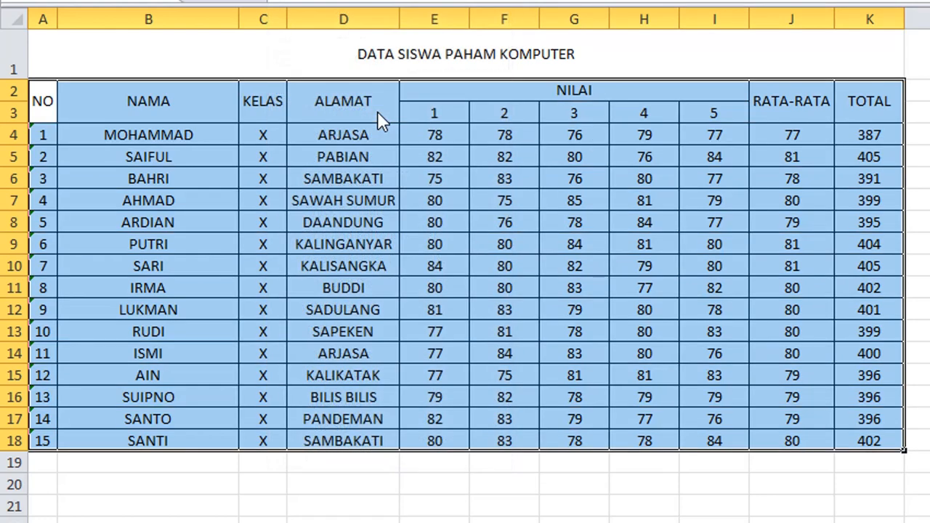
{"action": "left_click", "coordinate": [916, 265]}
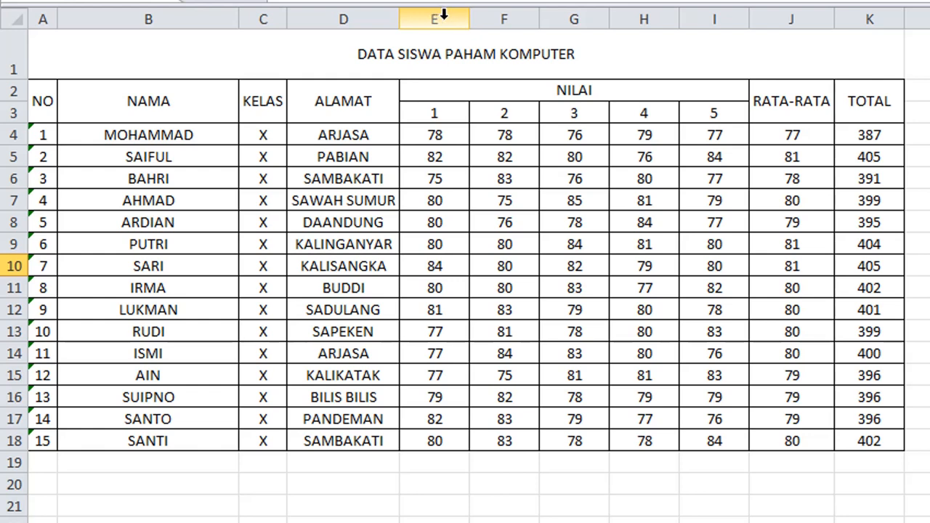
- AutoFit the widths of the score columns E through I to their contents and deselect them
{"action": "left_click_drag", "start_coordinate": [444, 14], "coordinate": [715, 18]}
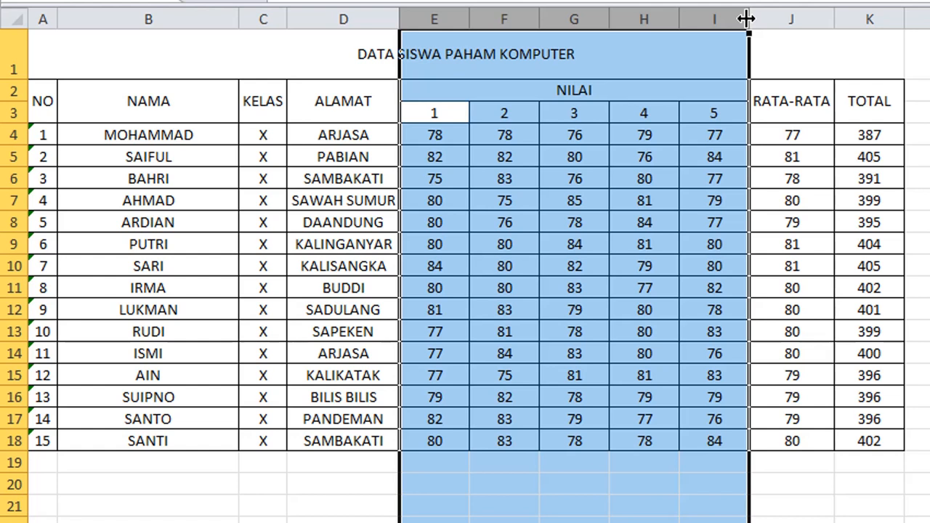
{"action": "double_click", "coordinate": [746, 18]}
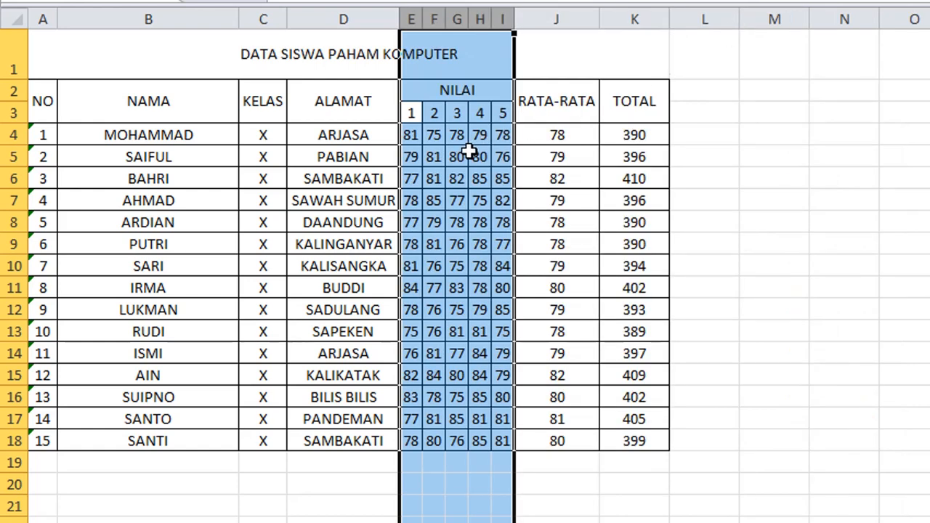
{"action": "left_click", "coordinate": [434, 136]}
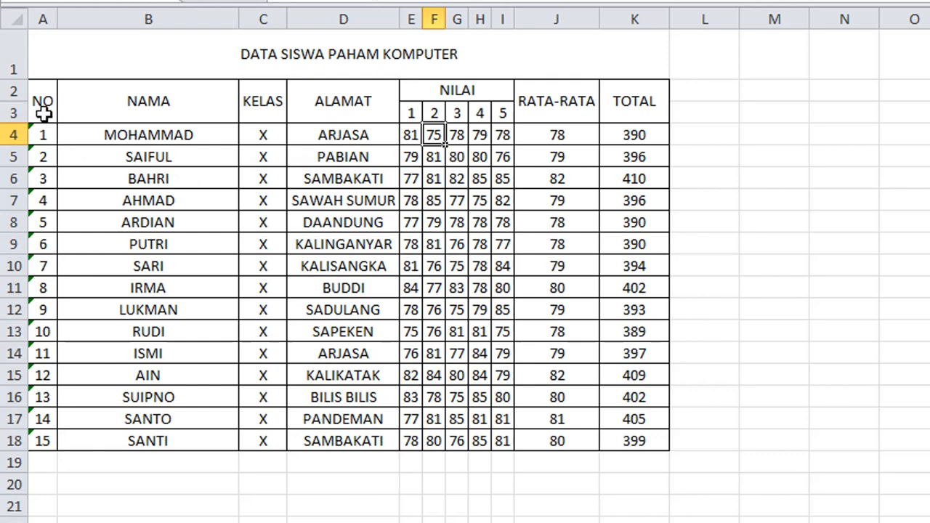
- Fill the table header rows A2:K3, from NO to TOTAL, with the standard Yellow color
{"action": "left_click_drag", "start_coordinate": [37, 108], "coordinate": [628, 116]}
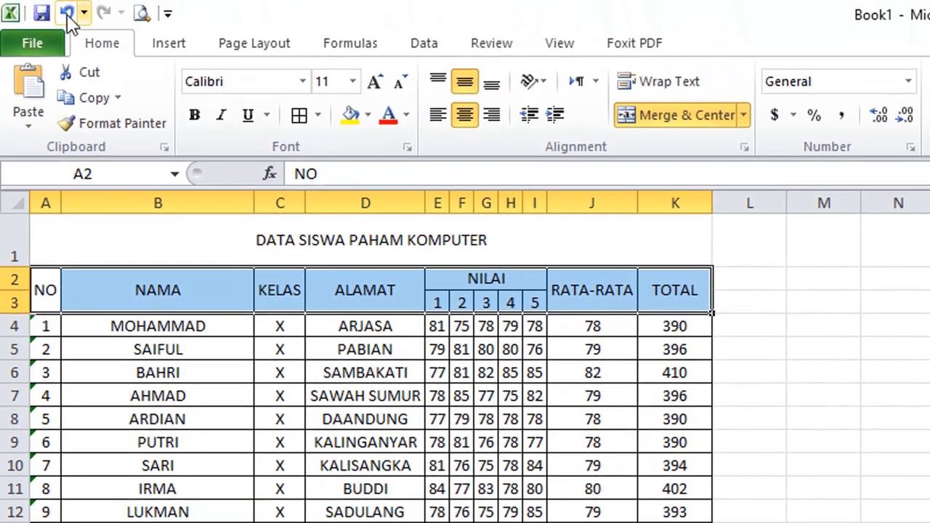
{"action": "left_click", "coordinate": [369, 122]}
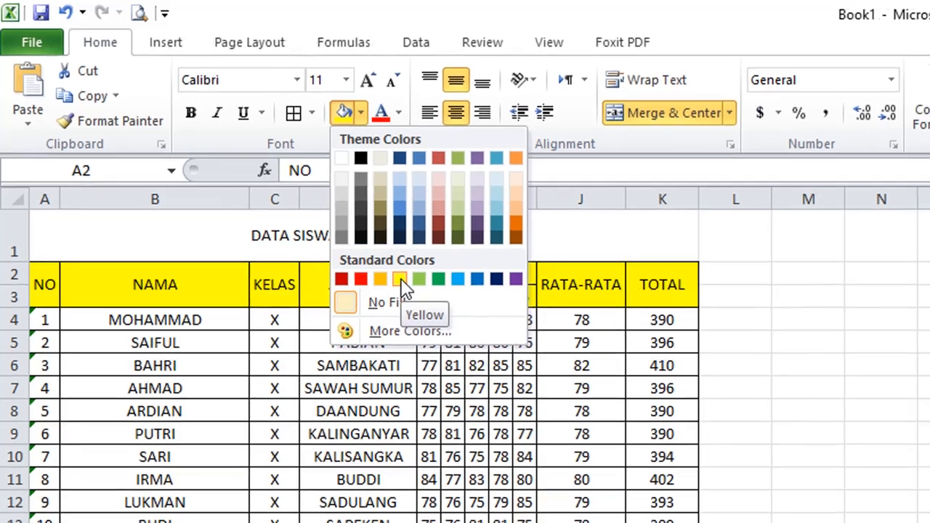
{"action": "left_click", "coordinate": [407, 284]}
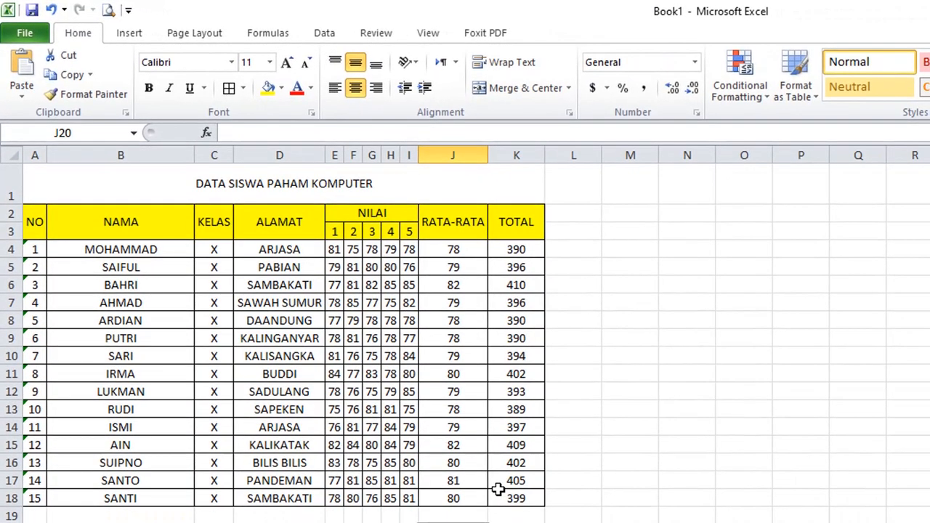